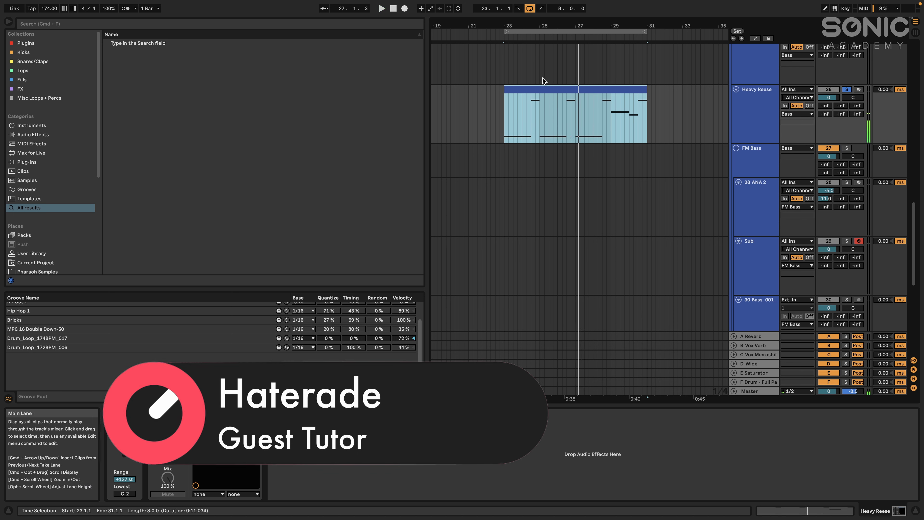
- Examine the Heavy Reese clip's notes and its MIDI Ctrl pitch bend envelope around the first high note
double_click(546, 88)
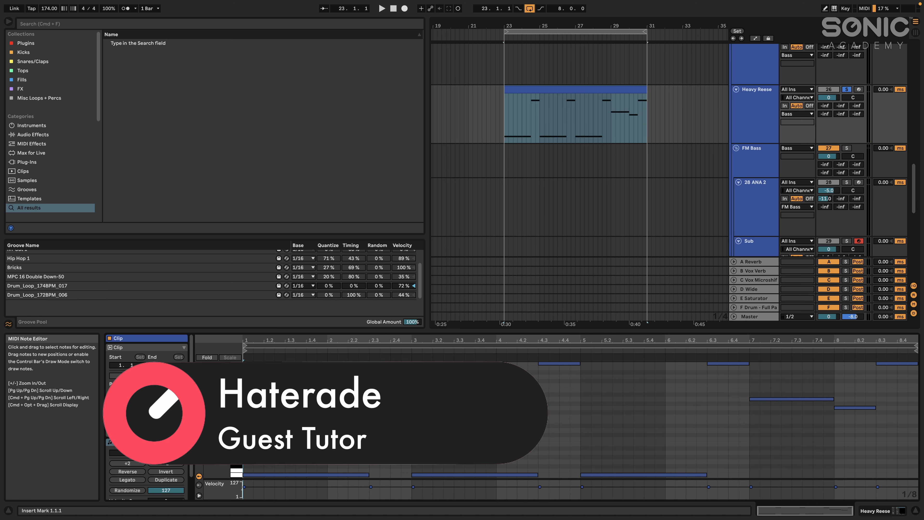
click(275, 475)
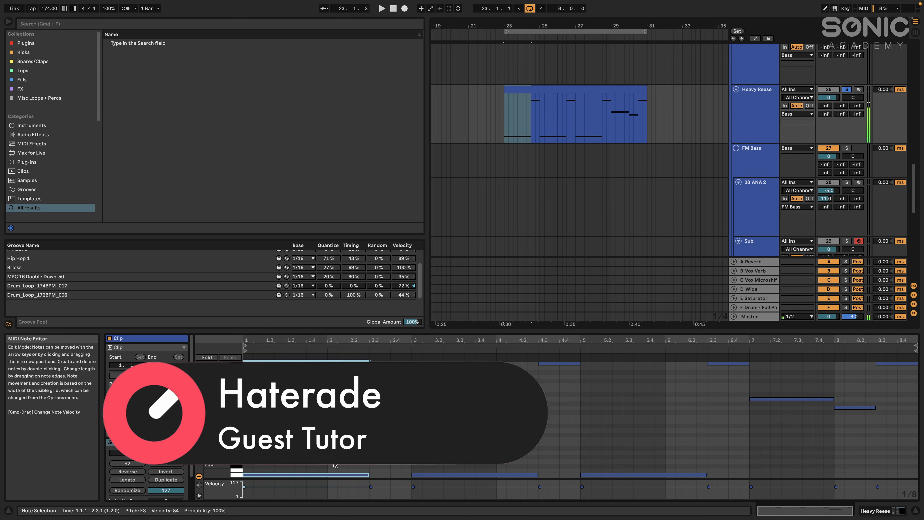
click(386, 364)
scroll(164, 447, down, 3)
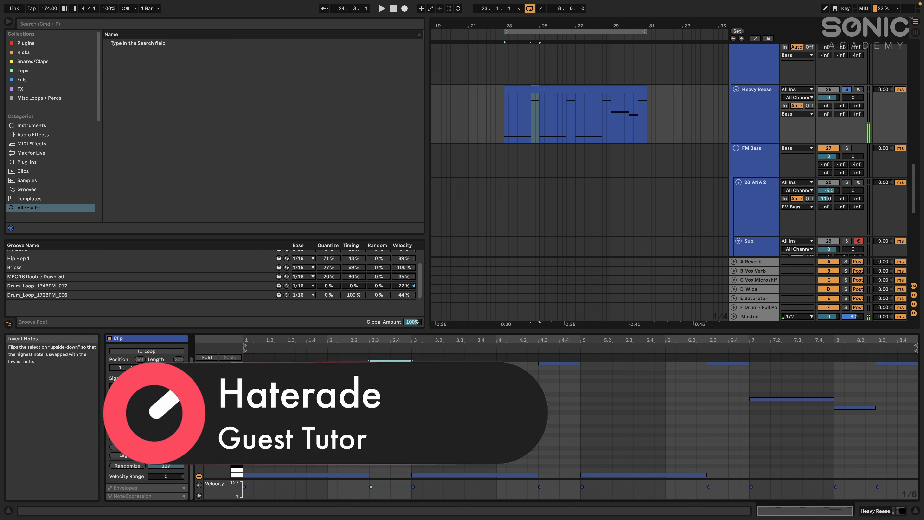
click(183, 489)
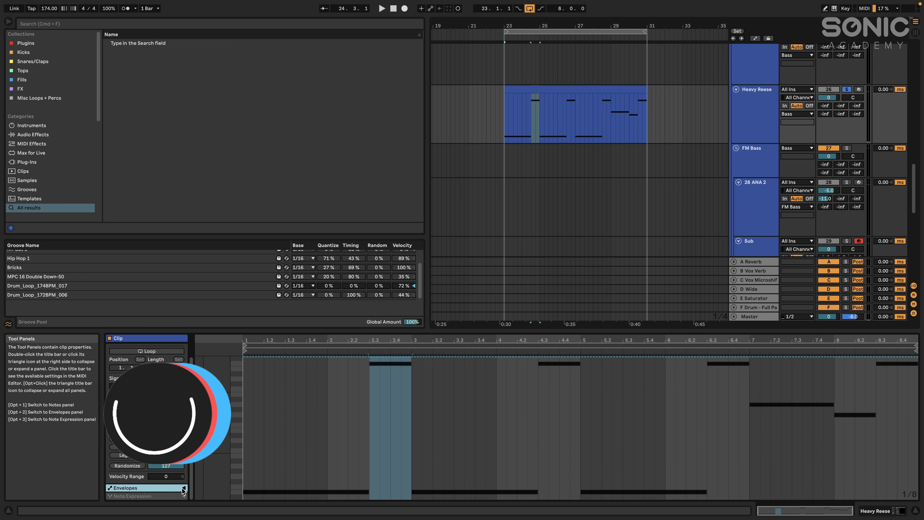
click(136, 448)
click(137, 455)
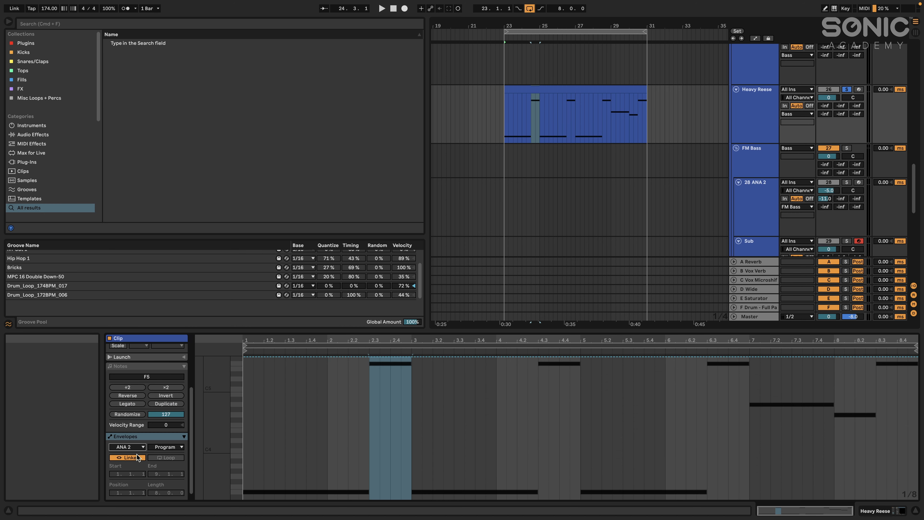
drag(371, 407, 413, 404)
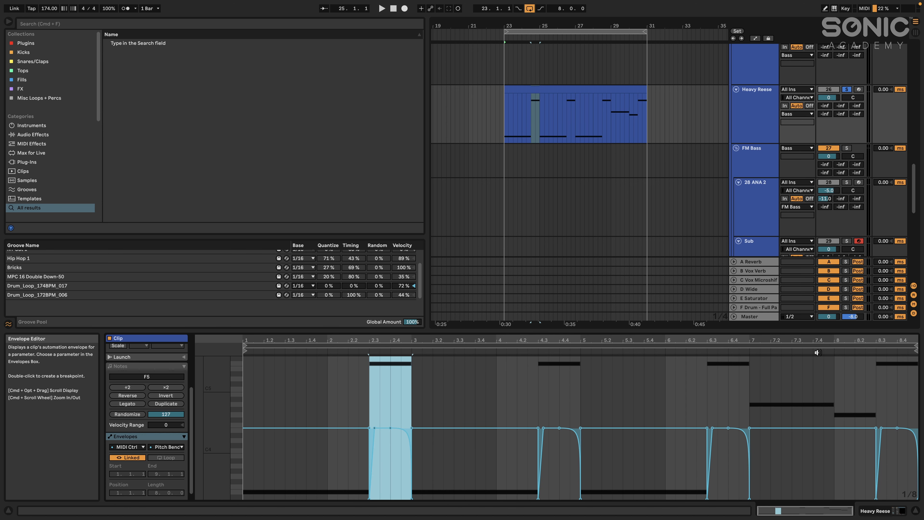
- Open the ANA 2 synth on the Heavy Reese track and set oscillator 1's octave to -3
click(748, 120)
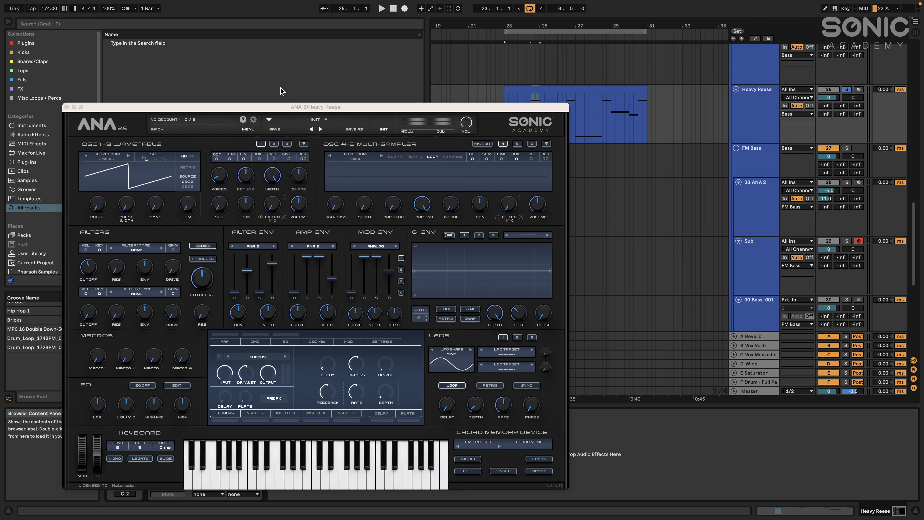
drag(286, 107, 368, 41)
drag(301, 89, 301, 95)
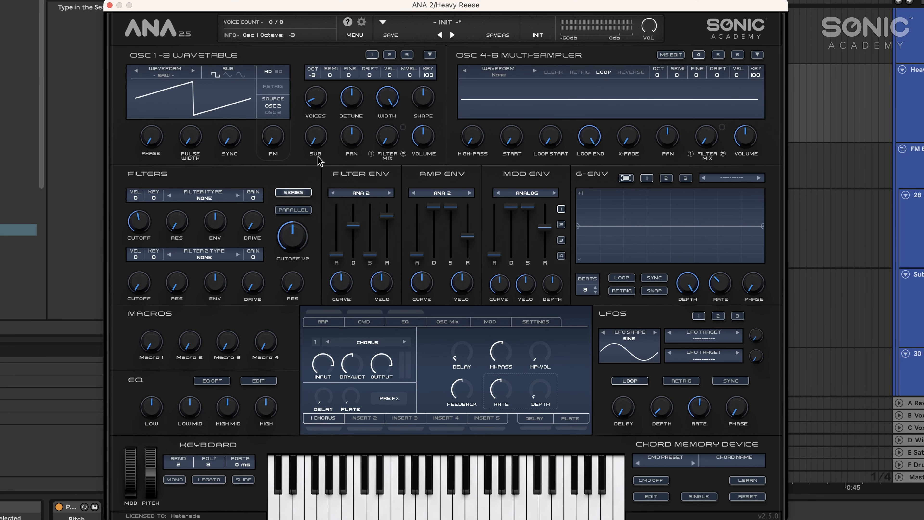
- Switch on oscillator 2 with the saw waveform, set its octave to -3 and raise its voices
click(389, 54)
drag(313, 74, 313, 78)
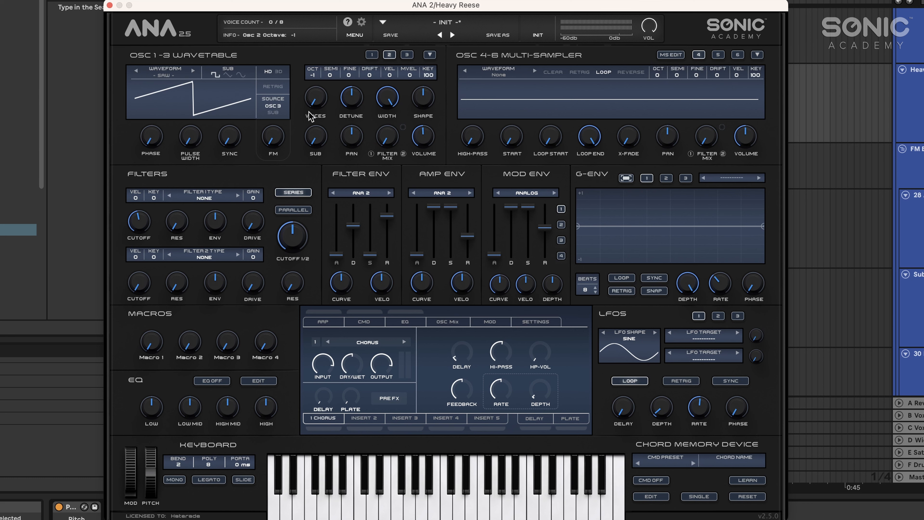
drag(309, 111, 319, 88)
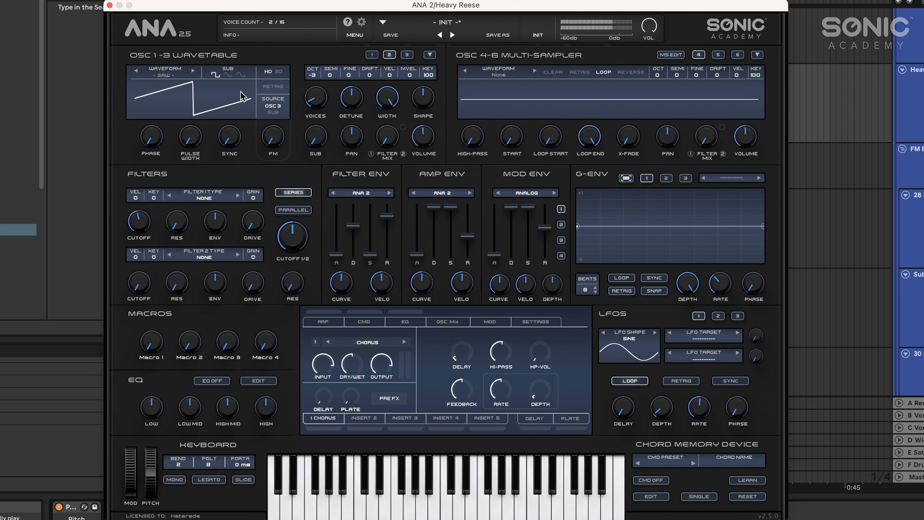
- Turn on retrigger for oscillators 1 and 2, set oscillator 2's fine tuning to 19, and close the synth window
click(371, 55)
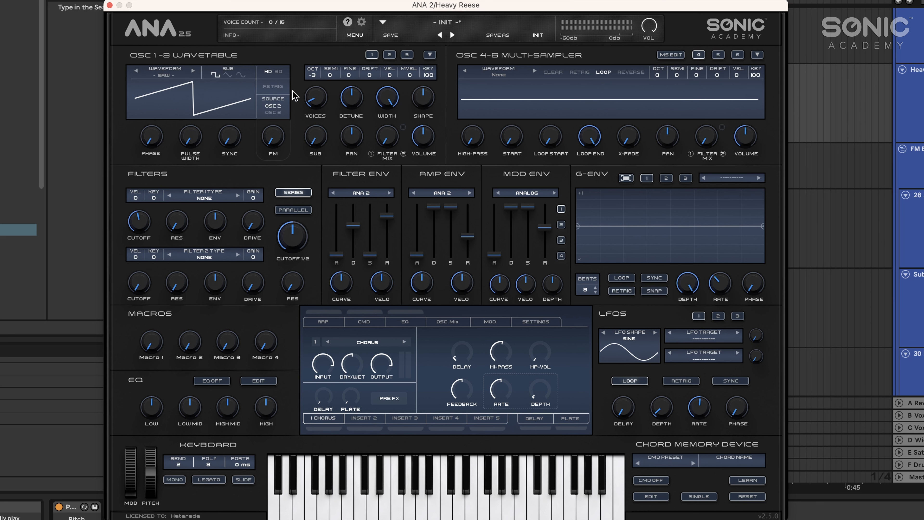
click(389, 54)
click(376, 55)
click(389, 55)
click(371, 55)
click(390, 55)
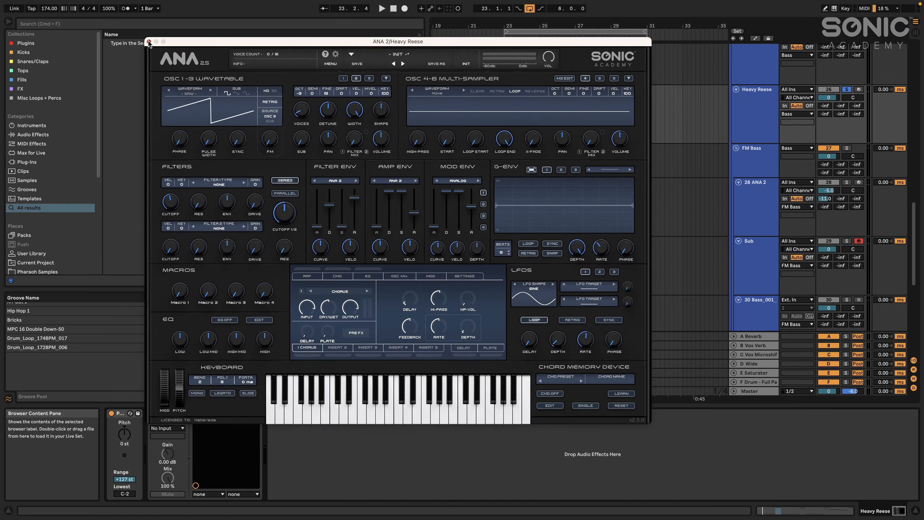
click(109, 5)
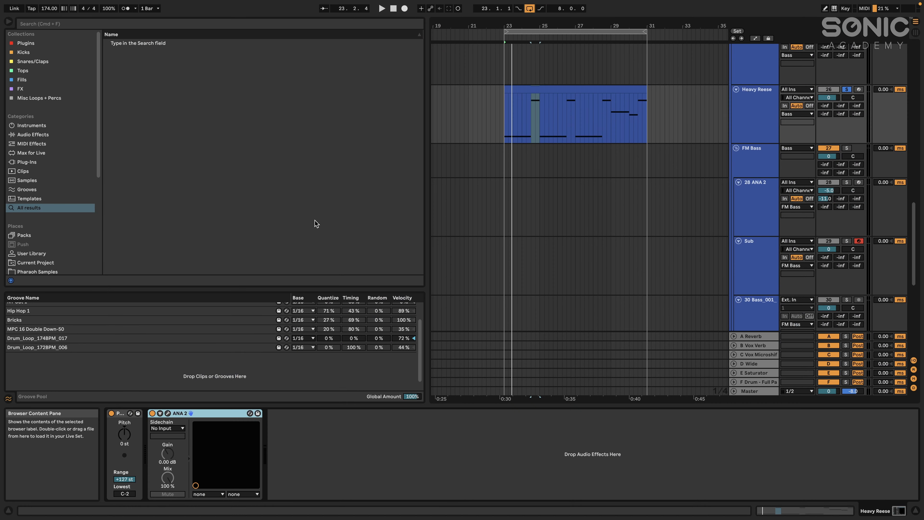
- Group the ANA 2 device into an Instrument Rack and show the rack's chain list
key(super+g)
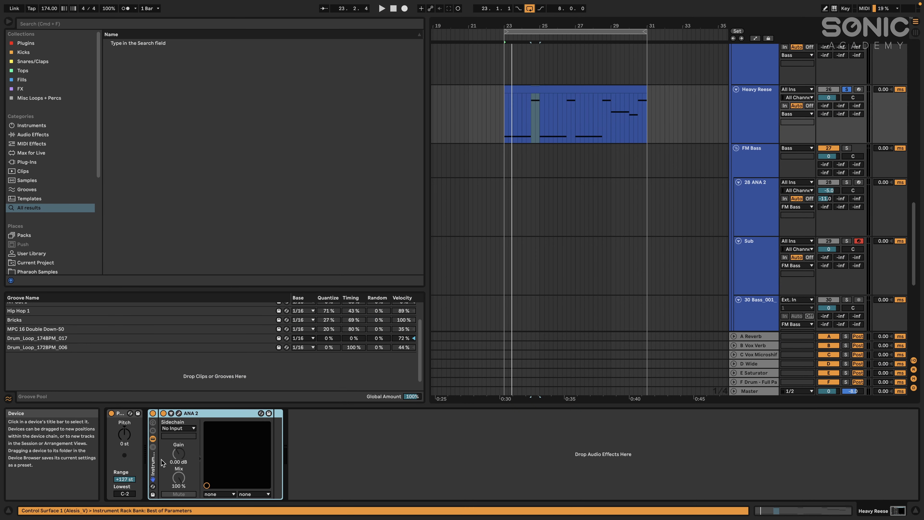
click(153, 447)
click(183, 461)
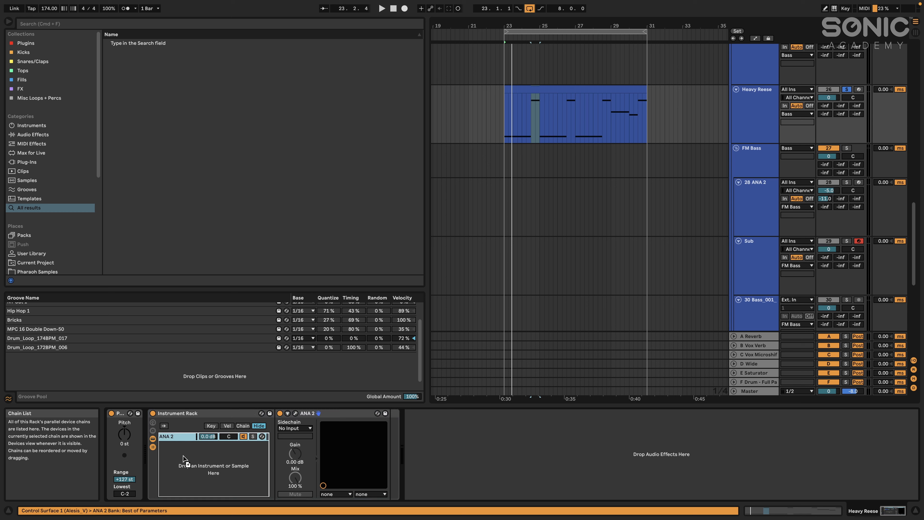
- Duplicate the ANA 2 chain in the Instrument Rack and rename the copy Sub
key(super+d)
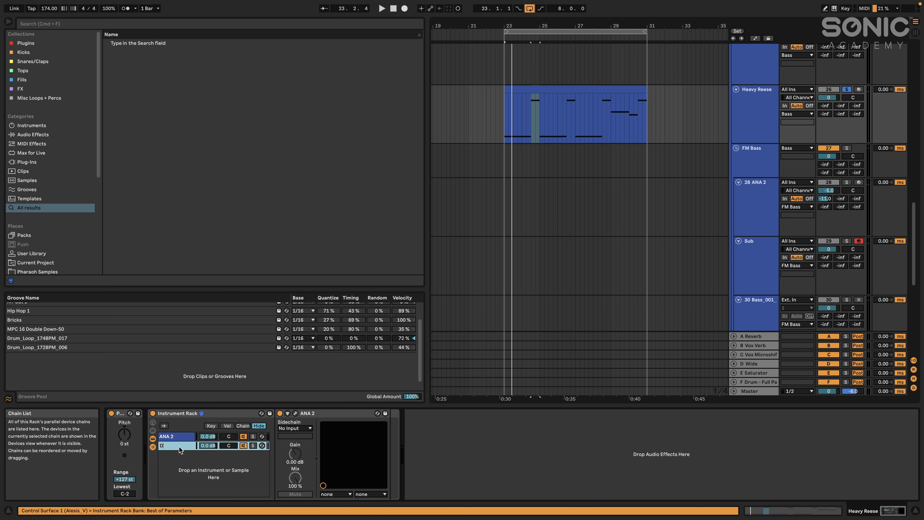
key(BackSpace)
text(Sub)
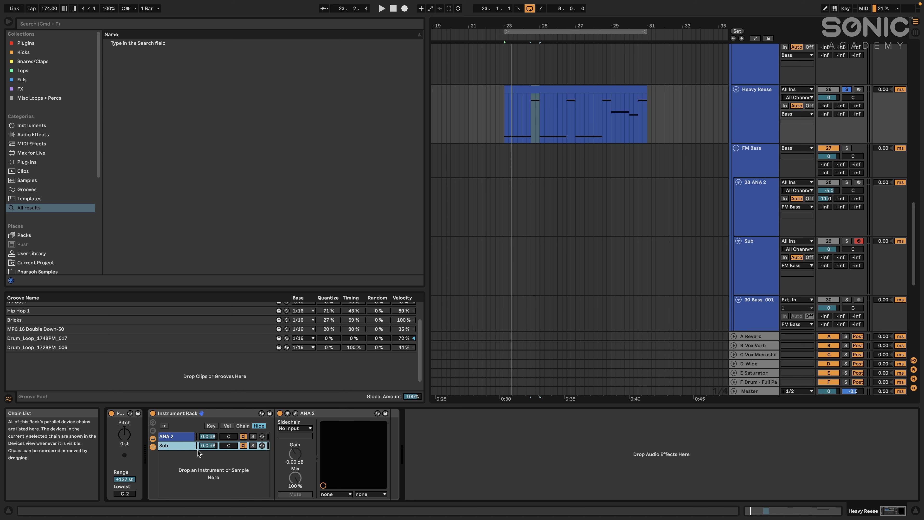
- Reset the Sub chain's ANA 2 to the init patch and give oscillator 1 a Sine waveform with retrigger on
click(295, 412)
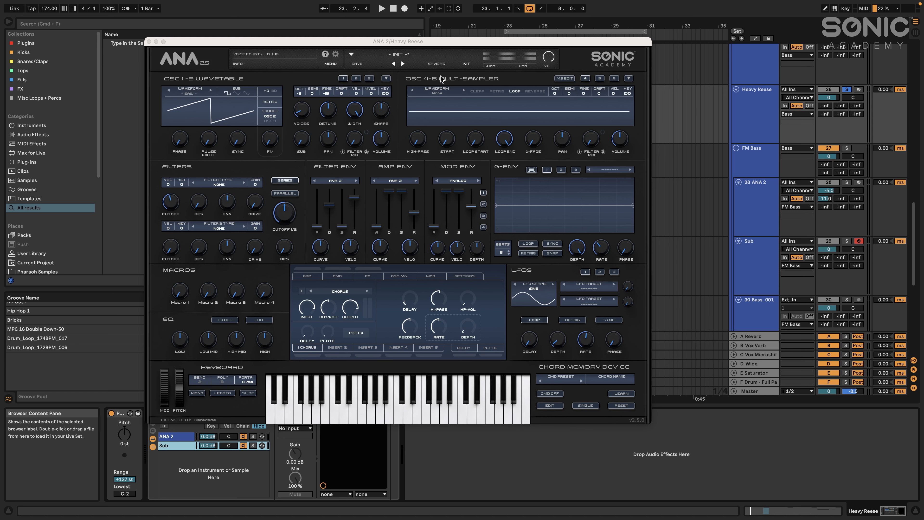
click(466, 64)
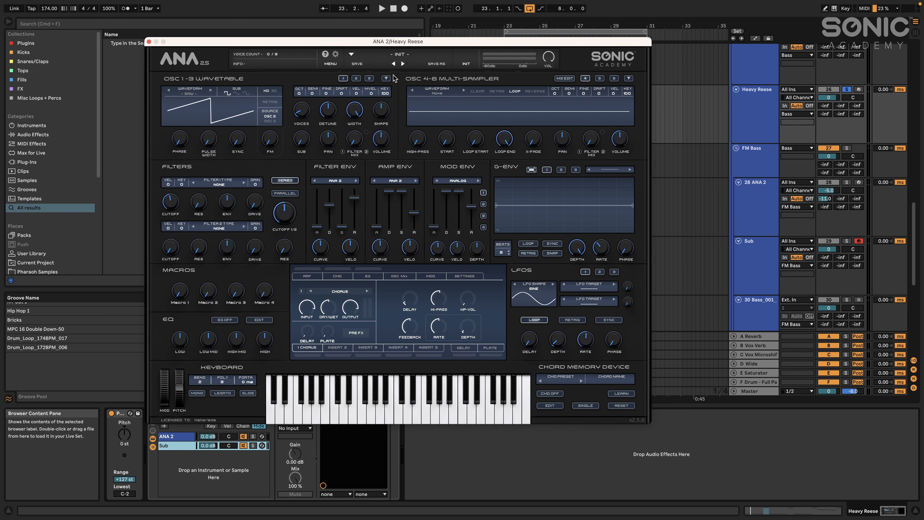
click(204, 97)
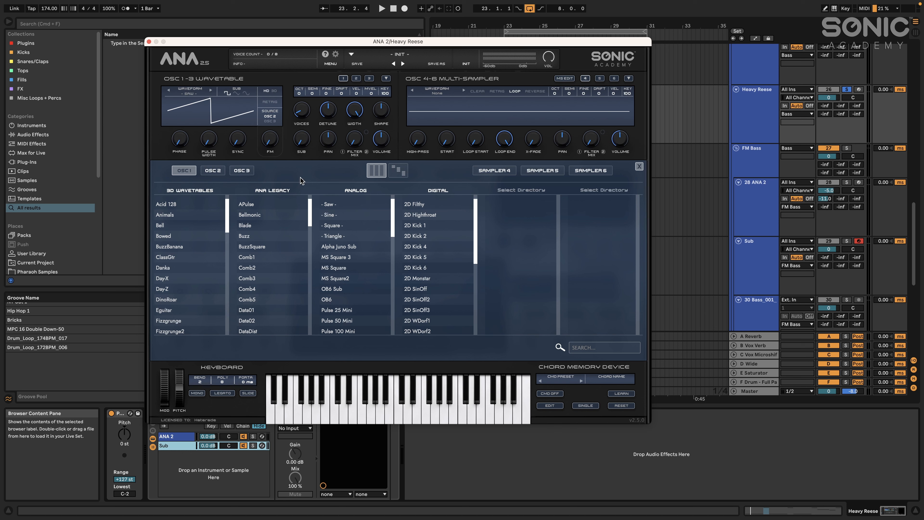
click(339, 214)
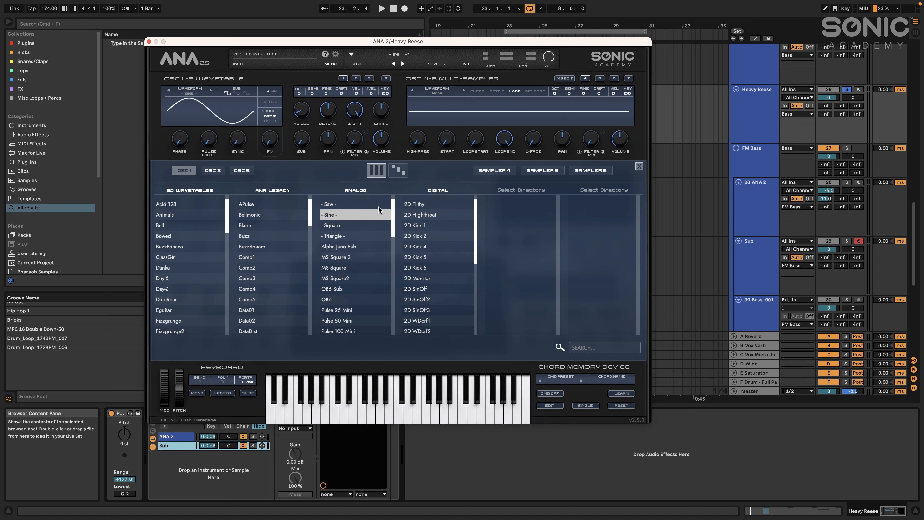
click(639, 167)
click(273, 106)
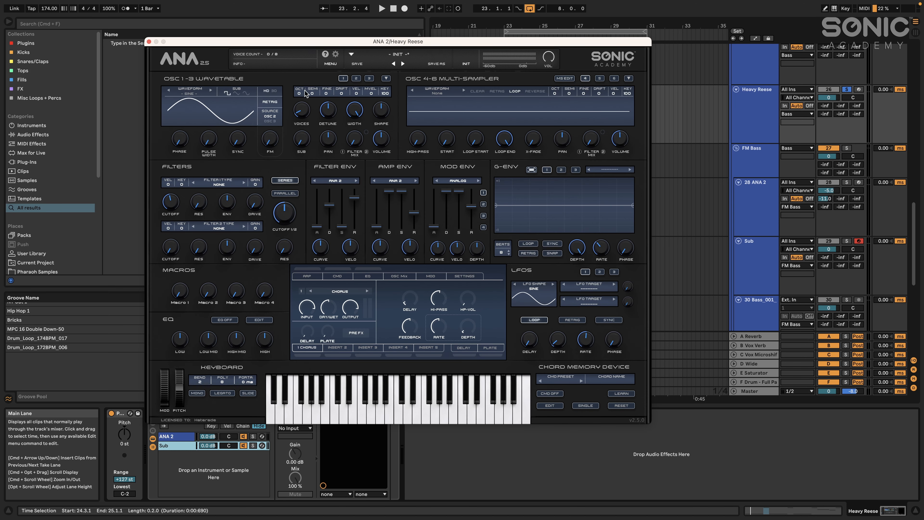
- Set the Sub chain's oscillator 1 octave to -3 and raise its volume while auditioning the clip
drag(304, 94, 304, 146)
key(space)
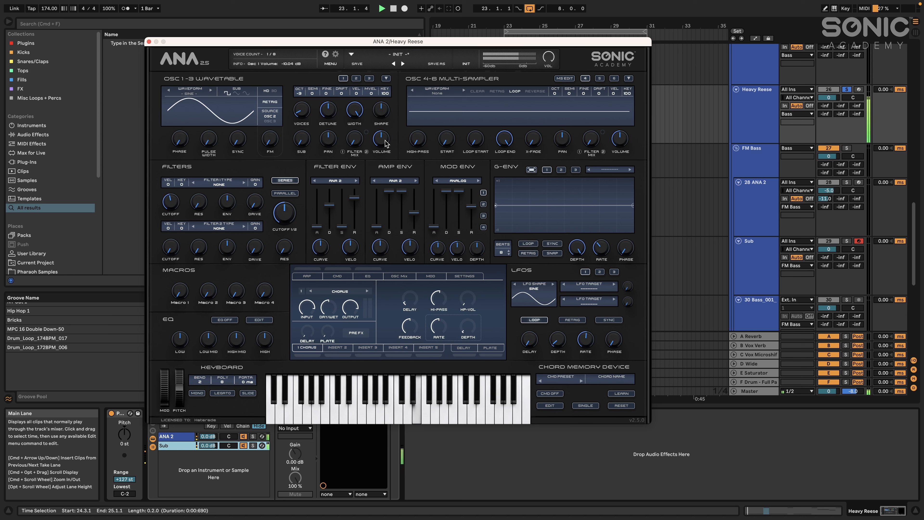
drag(380, 136, 380, 135)
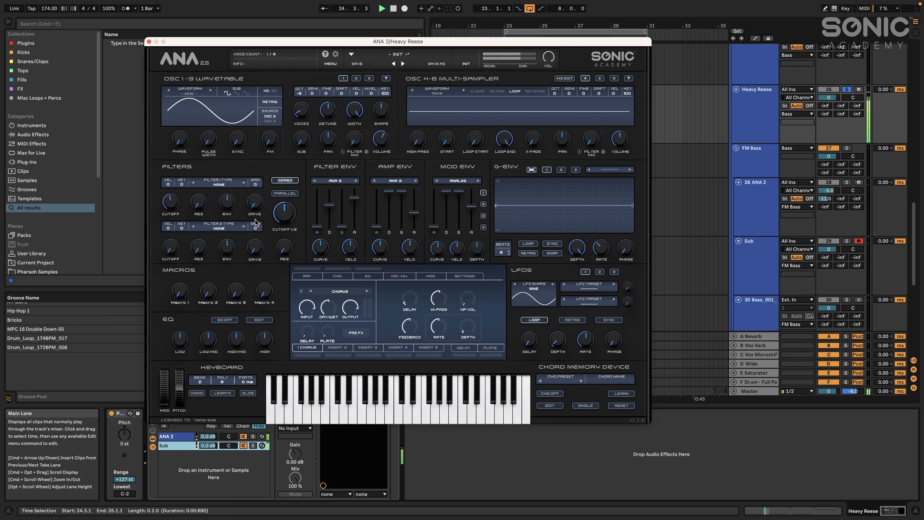
key(space)
key(space)
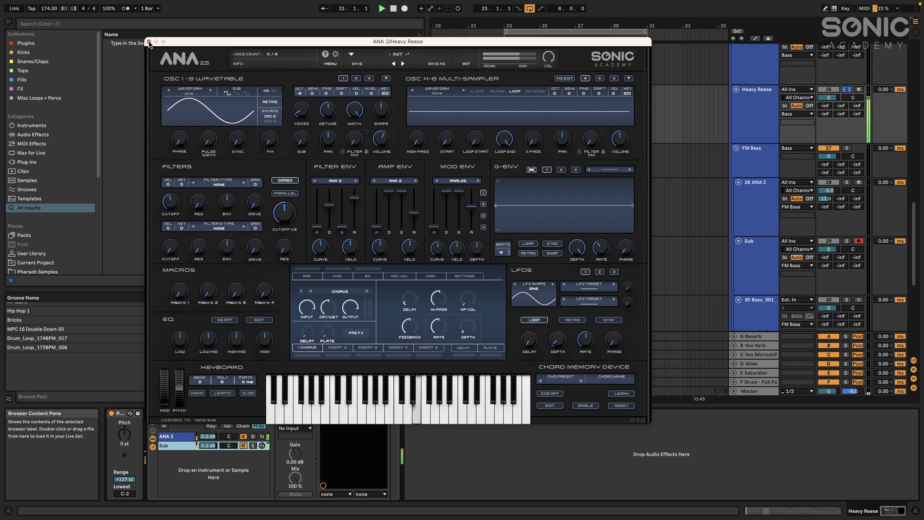
key(space)
click(148, 42)
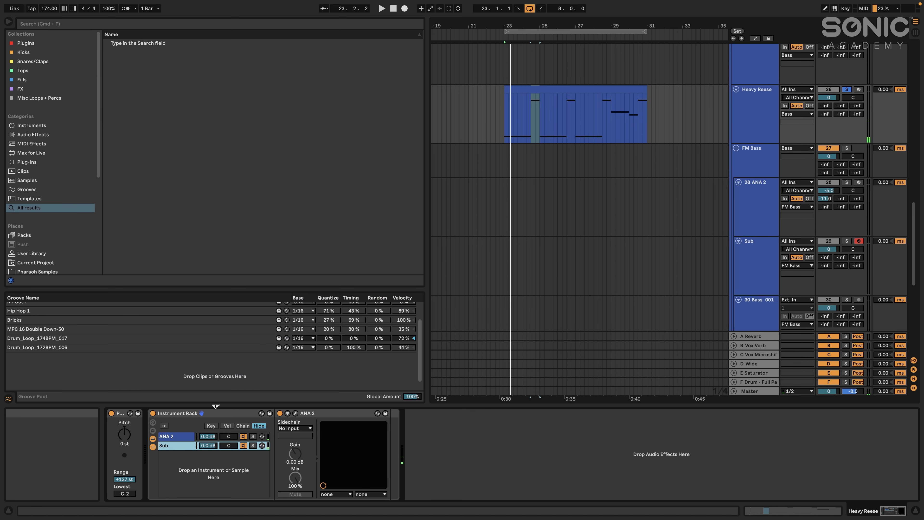
- Set the Sub chain's ANA 2 pitch bend range to 12 and turn on mono mode
click(295, 413)
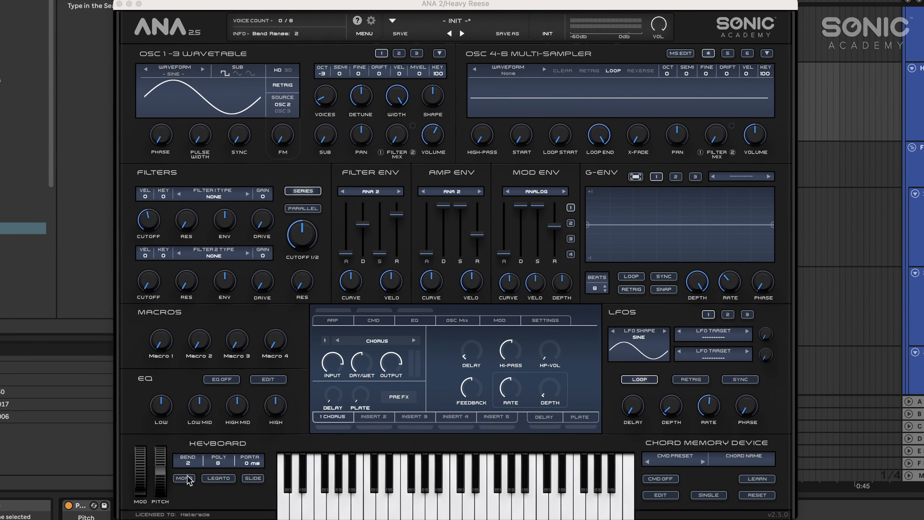
drag(191, 461, 197, 435)
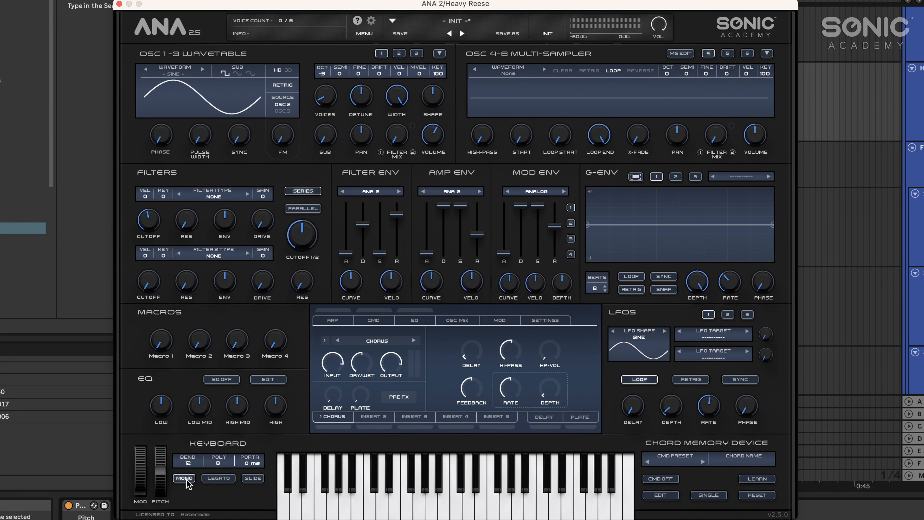
click(119, 4)
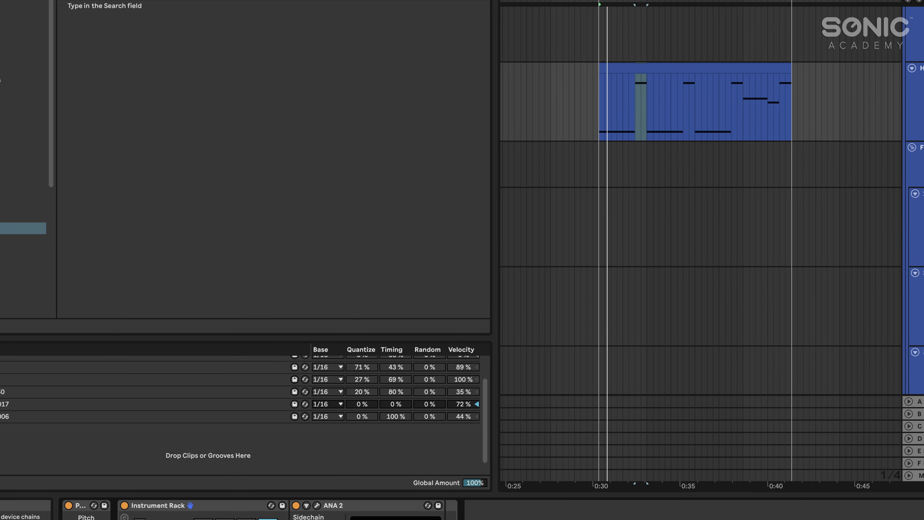
- Set the pitch bend range to 12 and enable mono mode in the original saw chain's ANA 2
click(317, 505)
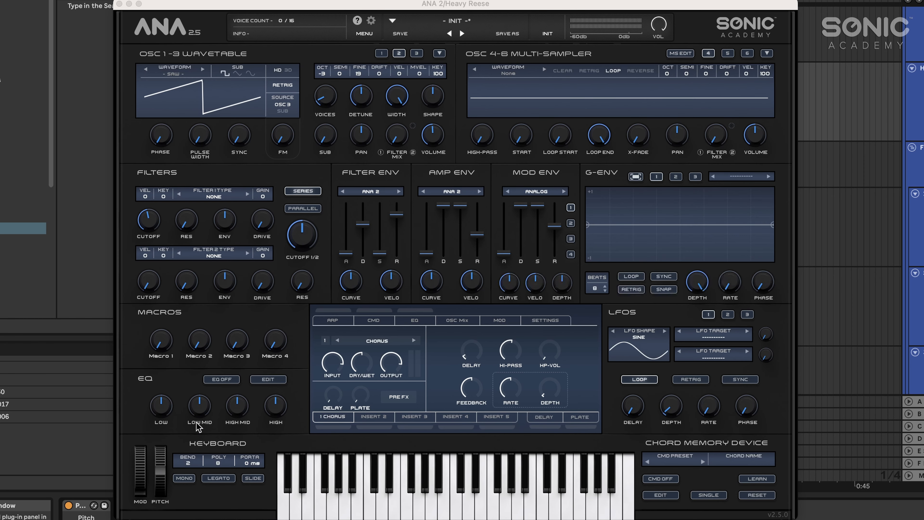
drag(187, 462, 195, 423)
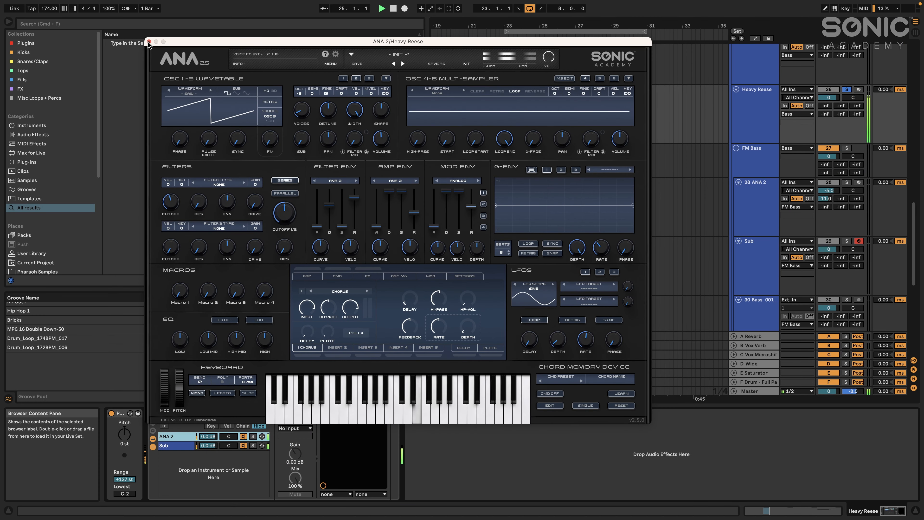
click(119, 4)
scroll(568, 178, up, 1)
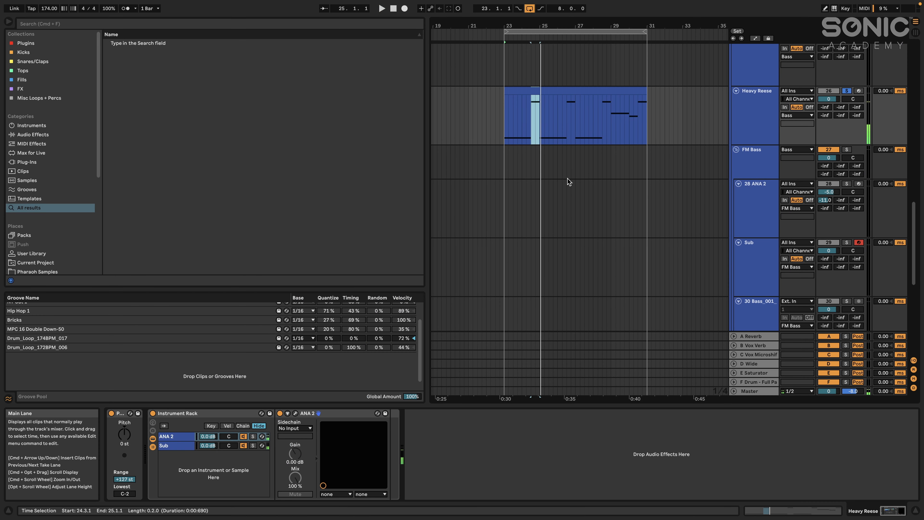
click(750, 139)
click(295, 413)
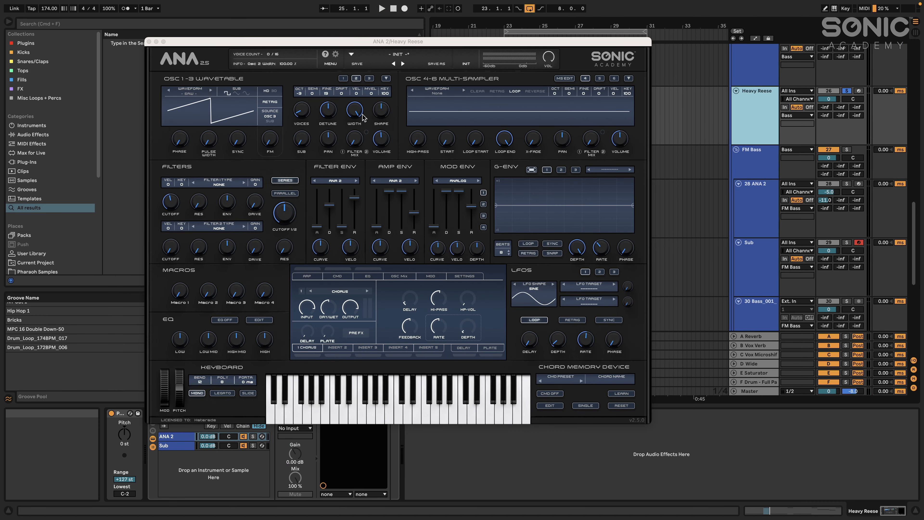
click(148, 42)
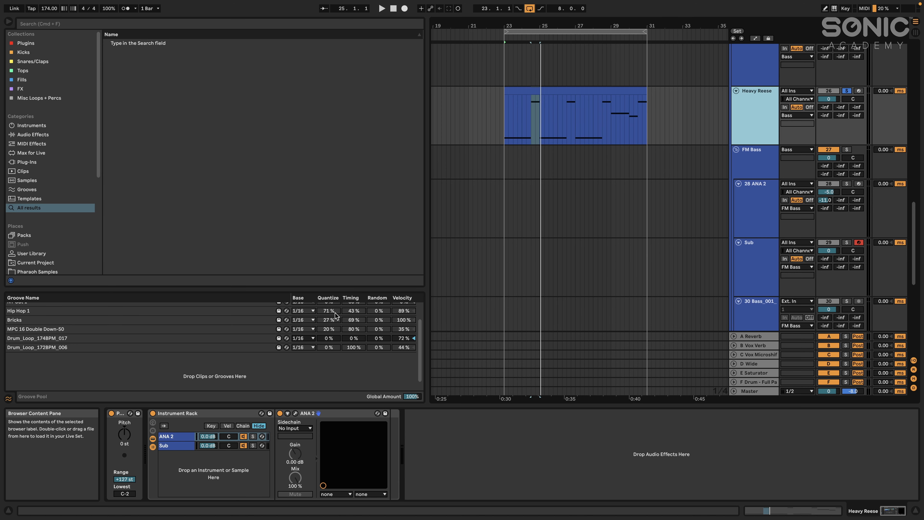
click(180, 439)
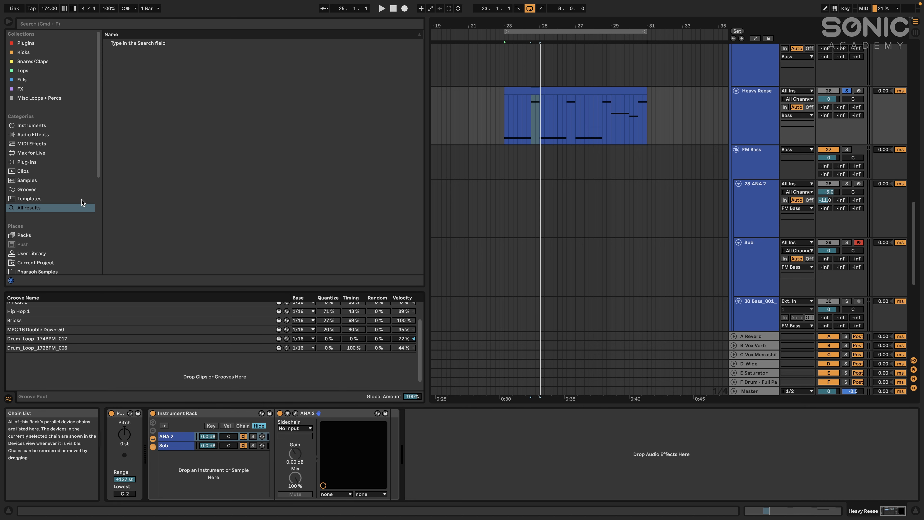
- Add an EQ Eight audio effect directly after ANA 2 in the rack's saw chain
click(36, 136)
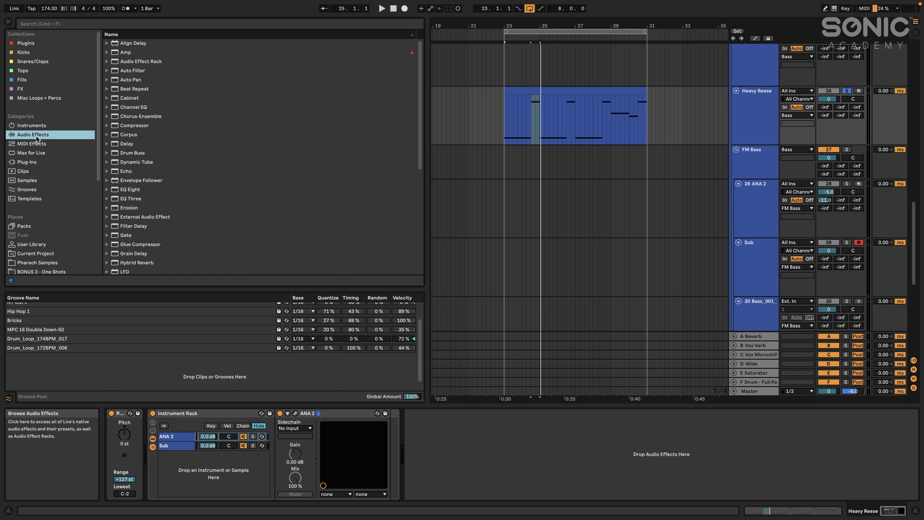
scroll(172, 160, down, 3)
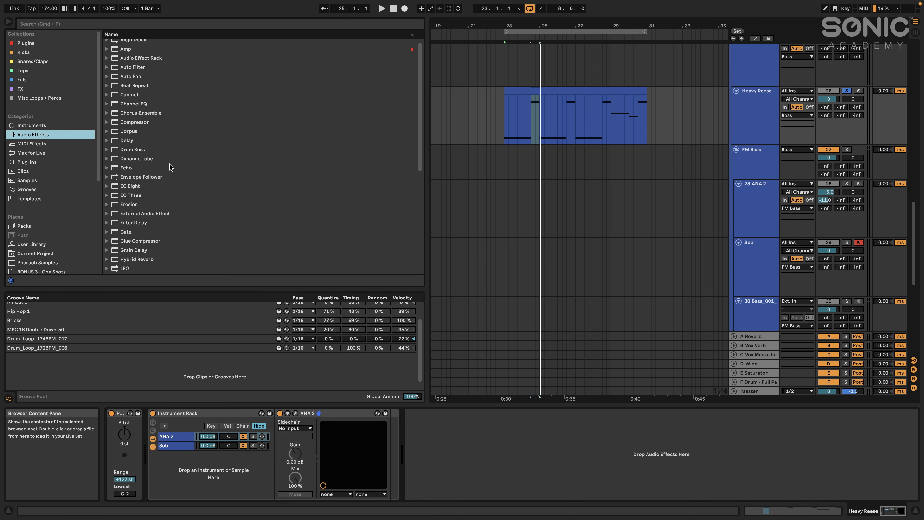
scroll(168, 163, up, 3)
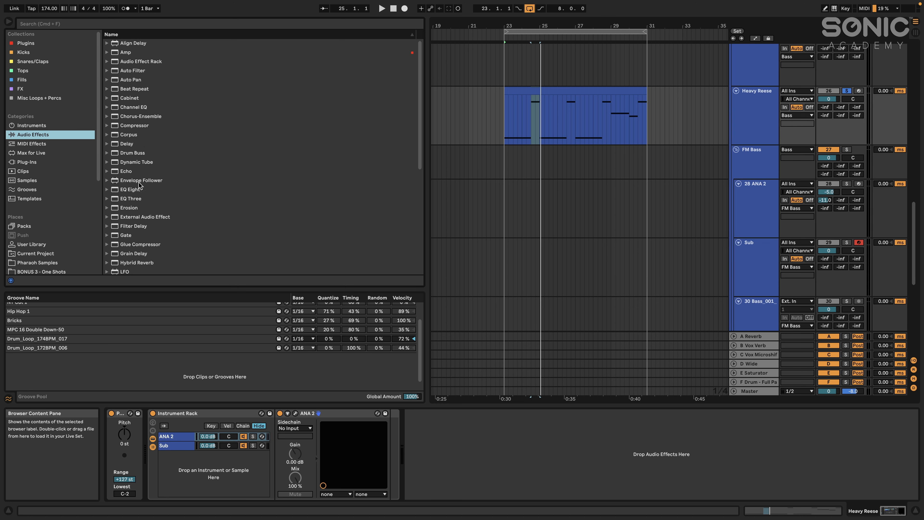
drag(123, 193, 358, 434)
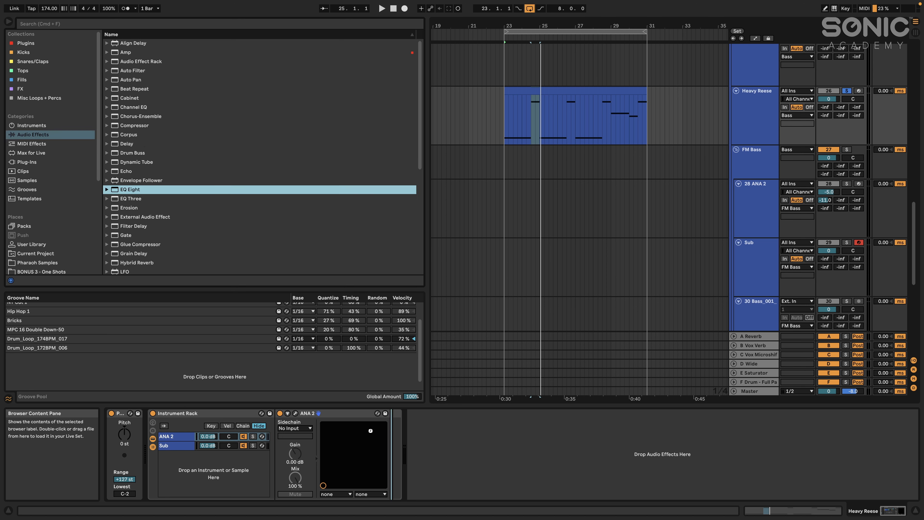
drag(562, 493, 474, 461)
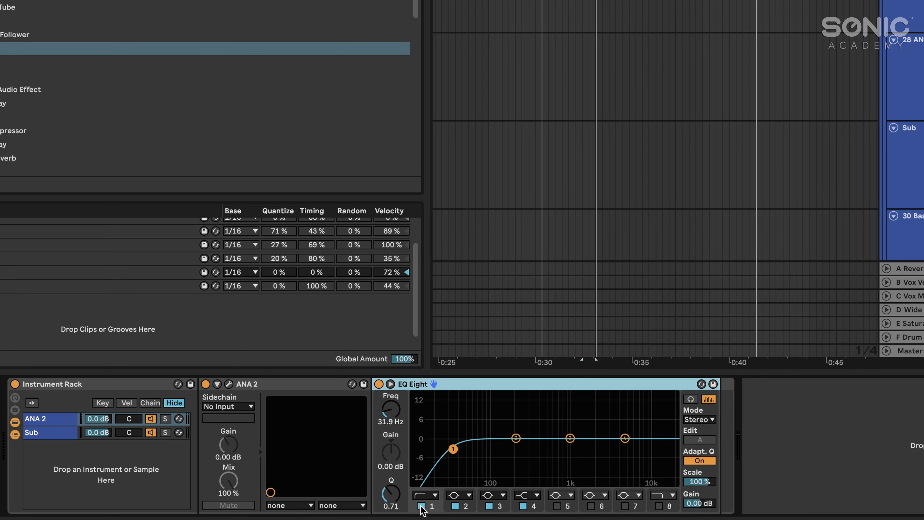
- Turn off band 1, the low-cut filter, in EQ Eight
double_click(422, 506)
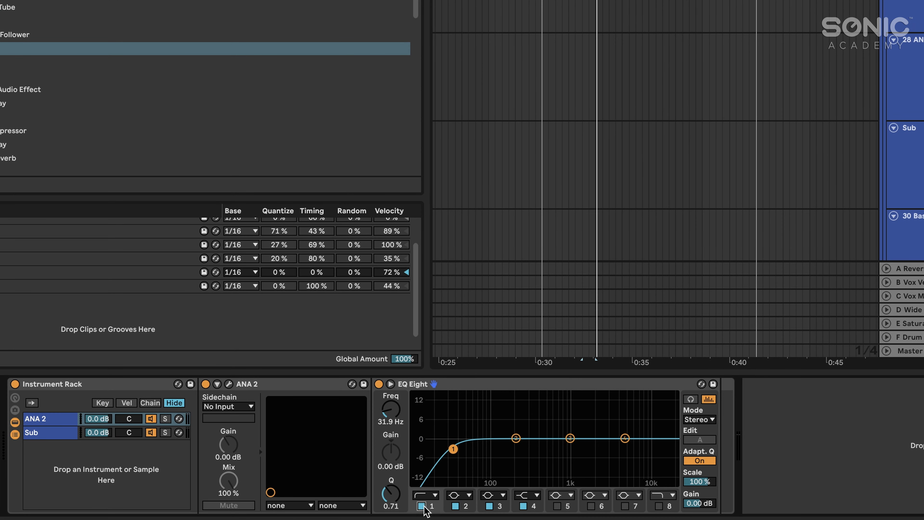
mouse_move(381, 421)
mouse_down()
mouse_move(381, 404)
mouse_move(387, 417)
mouse_up()
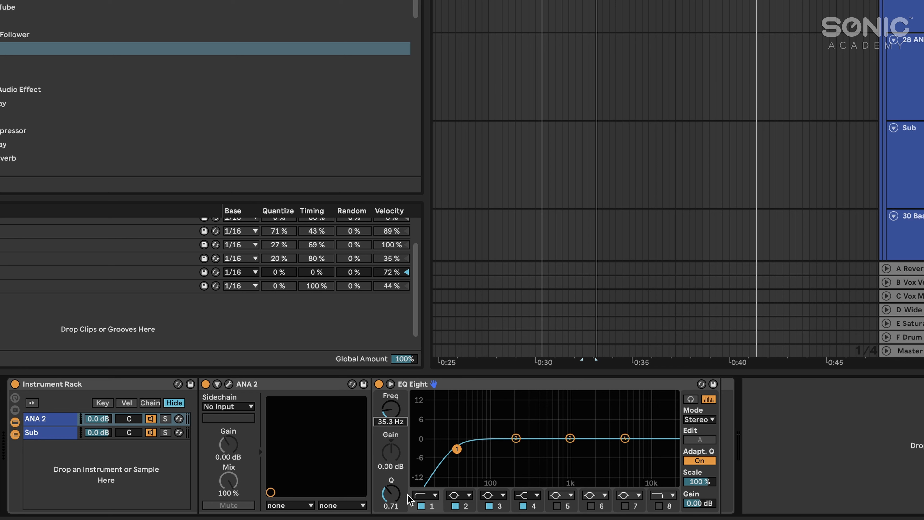
click(421, 505)
- Change EQ Eight's band 2 to a notch filter at 445 Hz with a Q of 0.93 and audition the clip
click(516, 438)
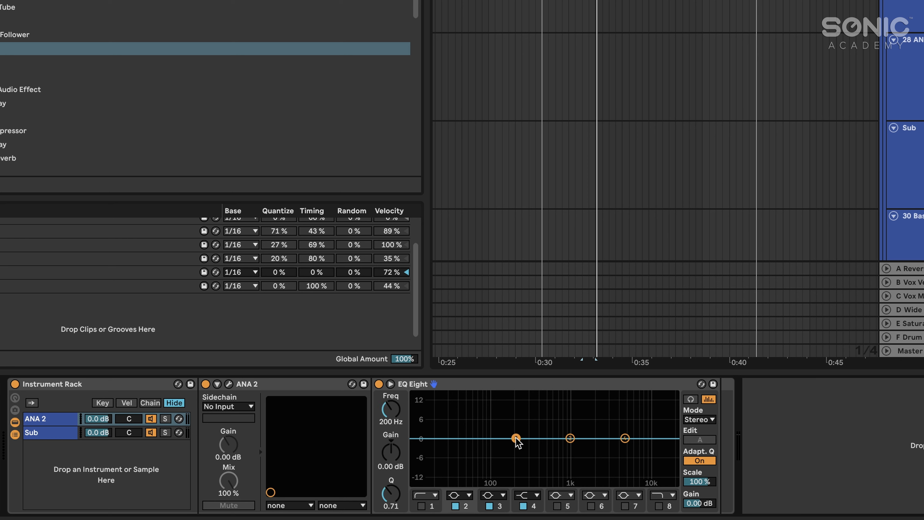
click(458, 496)
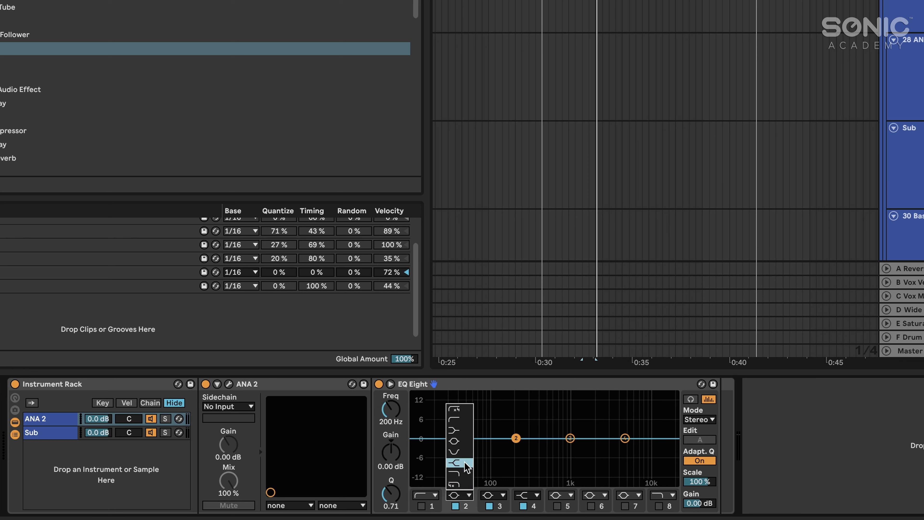
click(459, 452)
drag(516, 439, 542, 445)
key(space)
key(space)
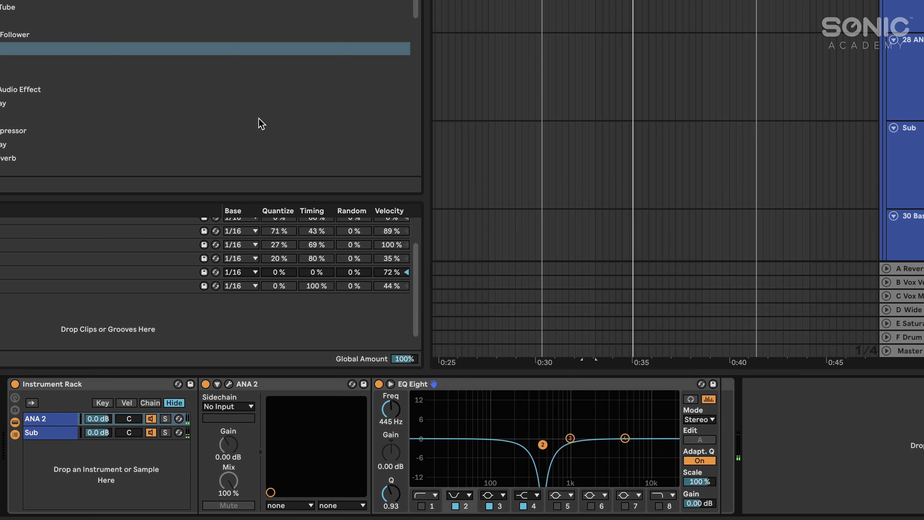
- Insert a Saturator between ANA 2 and EQ Eight, with soft clip on and drive at 7 dB
scroll(43, 73, down, 5)
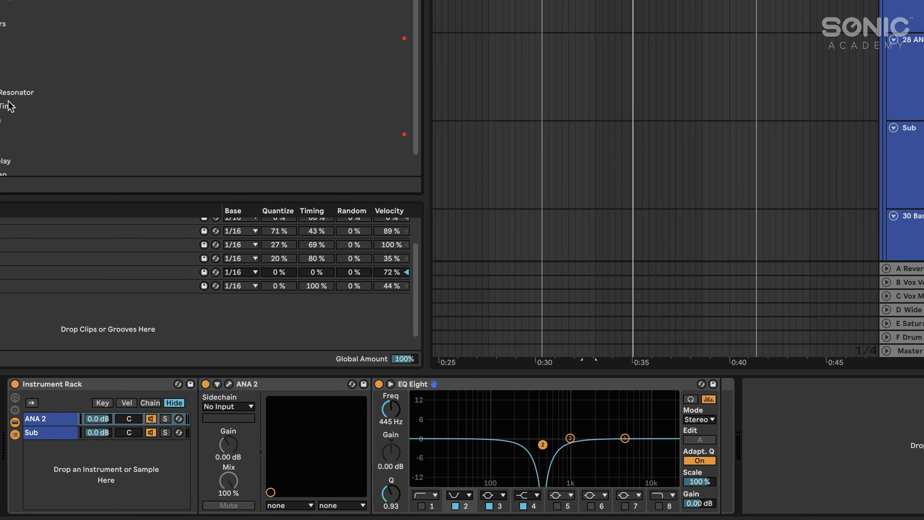
drag(109, 51, 372, 428)
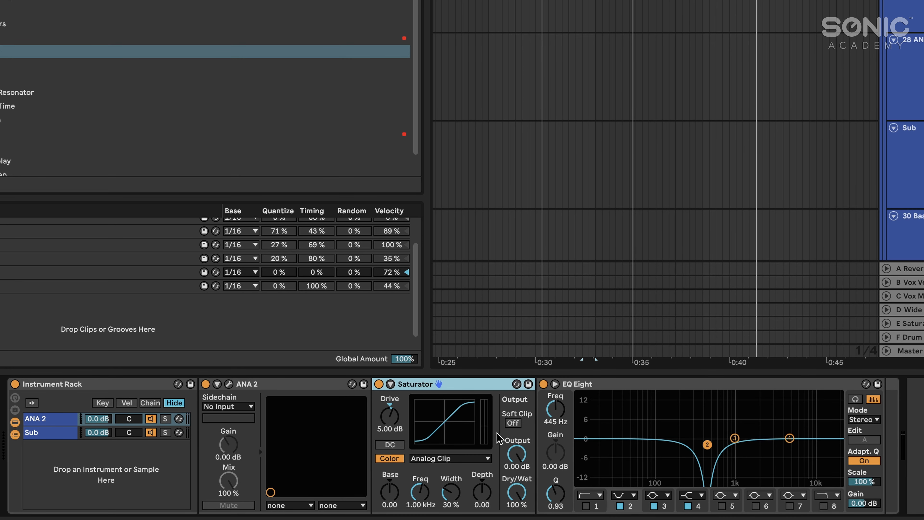
key(space)
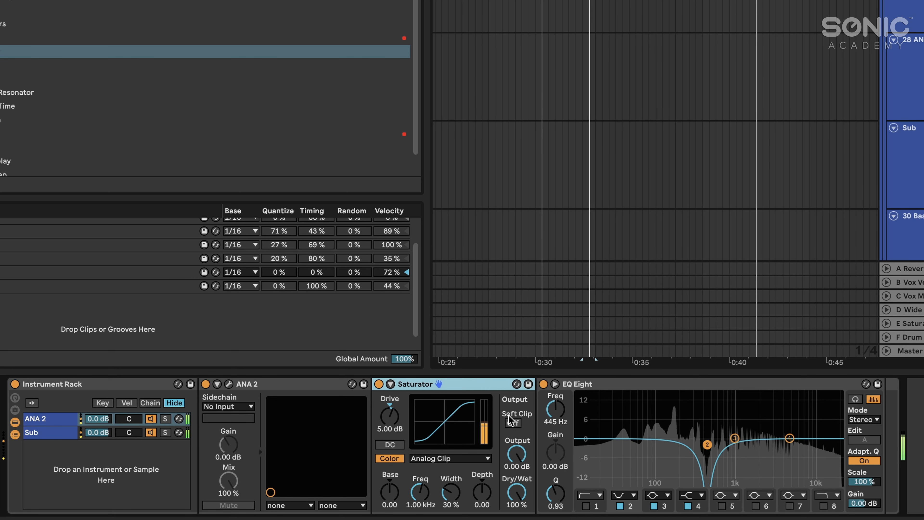
click(514, 425)
click(513, 424)
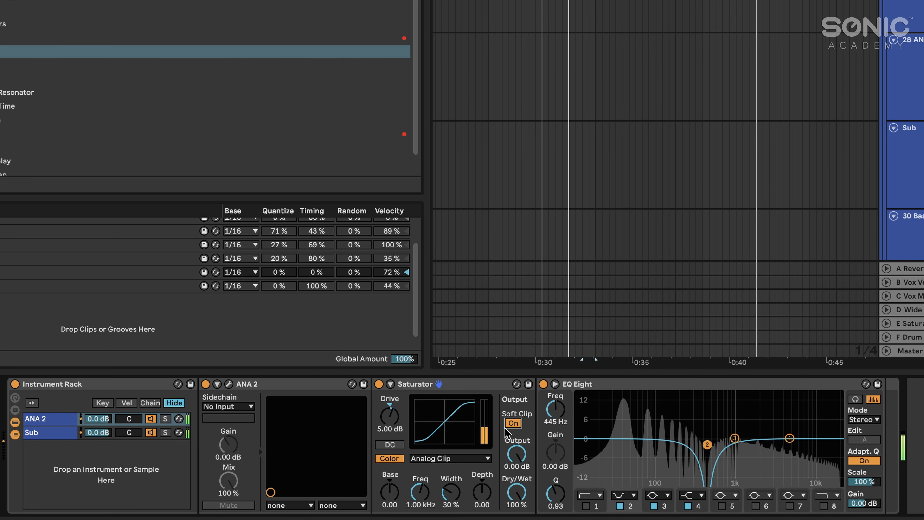
mouse_move(392, 421)
mouse_down()
mouse_move(392, 411)
mouse_move(391, 421)
mouse_up()
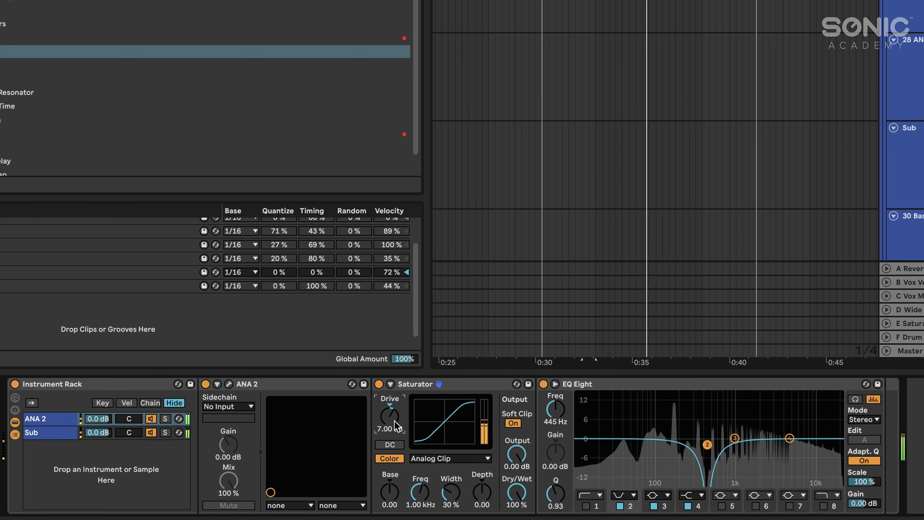
- Insert the Multiband Dynamics OTT preset between the Saturator and EQ Eight in the ANA 2 chain
click(55, 418)
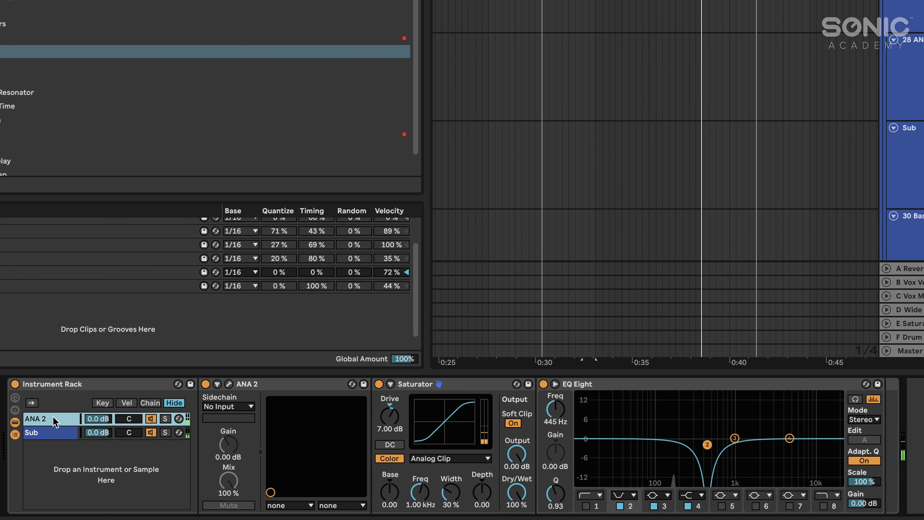
click(57, 418)
click(58, 420)
scroll(23, 106, up, 8)
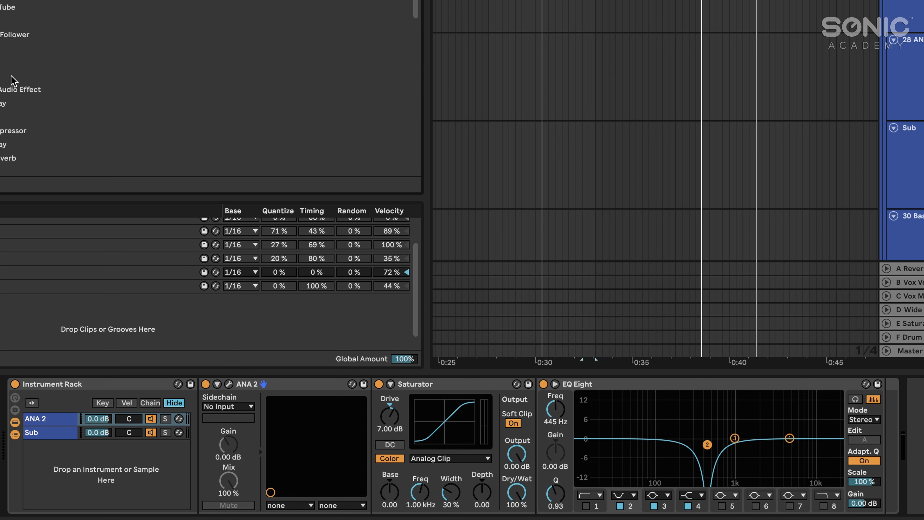
click(2, 74)
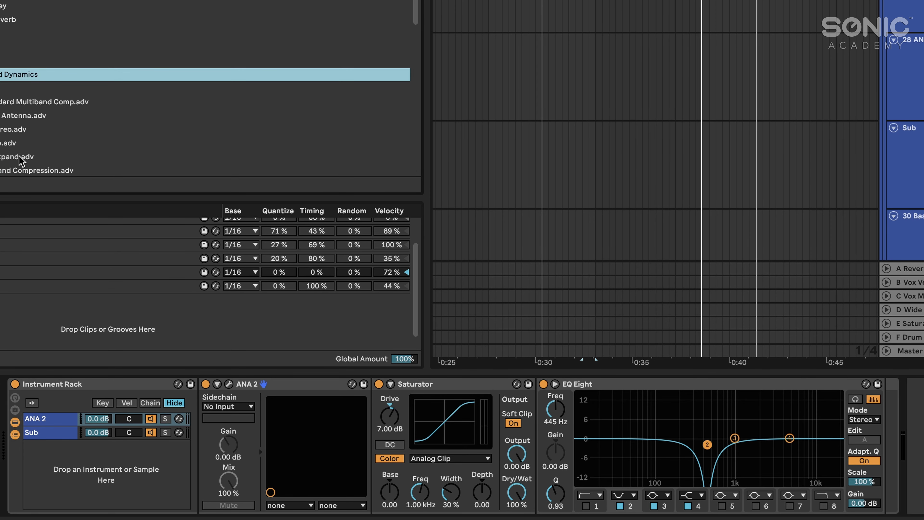
scroll(21, 159, down, 6)
mouse_move(2, 113)
mouse_down()
mouse_move(2, 122)
mouse_move(510, 436)
mouse_move(547, 436)
mouse_up()
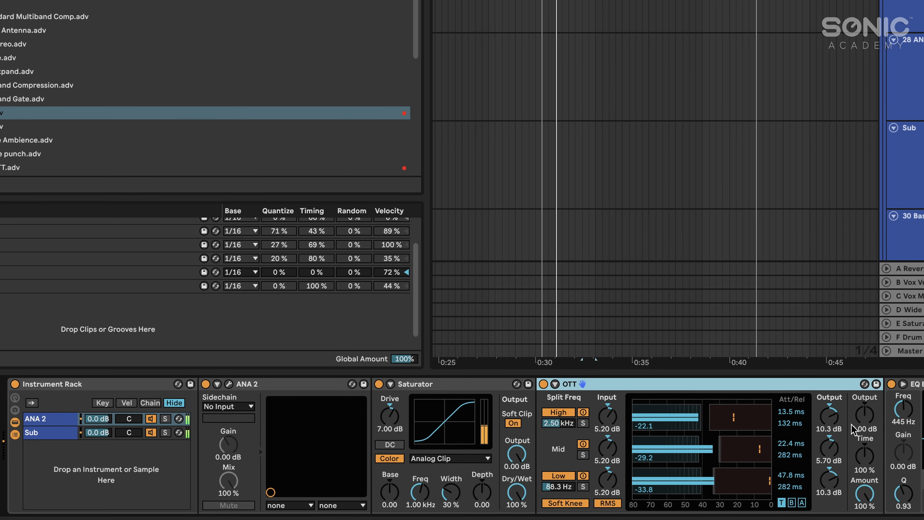
- Set OTT's overall output to 10.3 dB and amount to 47 %, and the Saturator's drive to 8.57 dB
drag(865, 415, 865, 399)
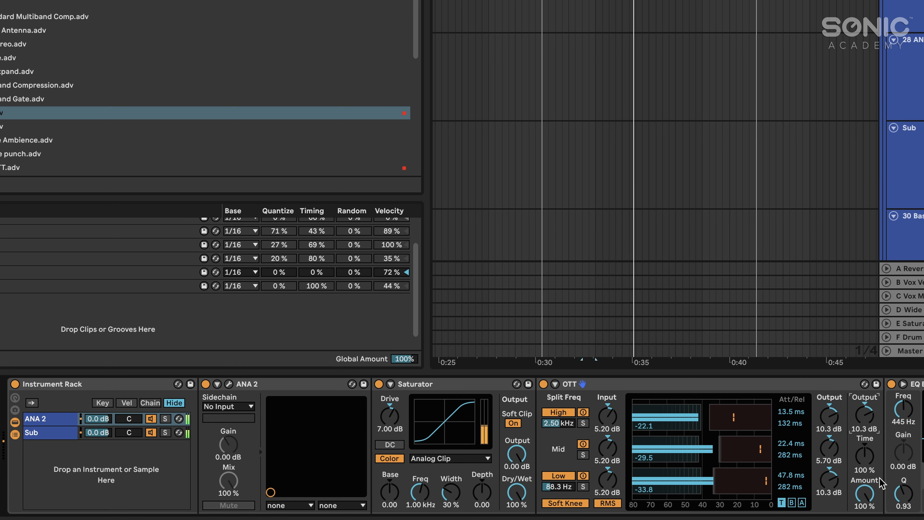
drag(865, 494, 865, 514)
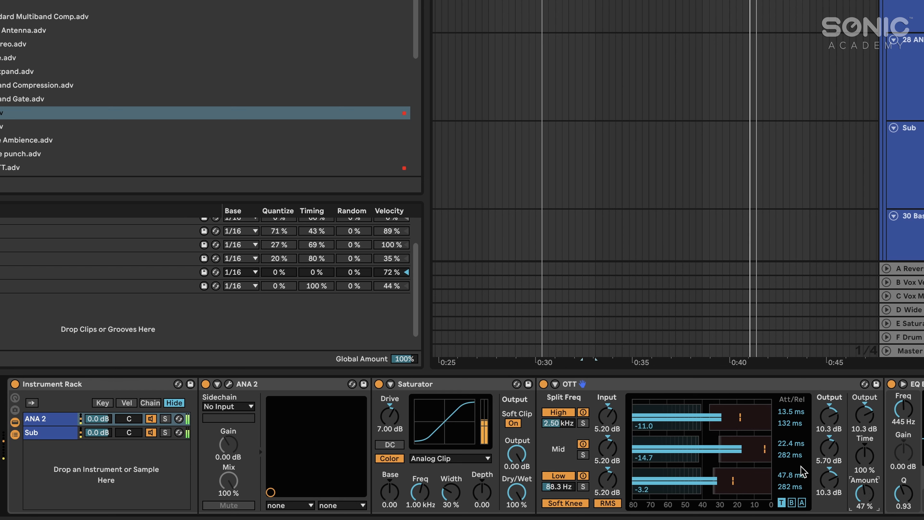
drag(390, 417, 391, 413)
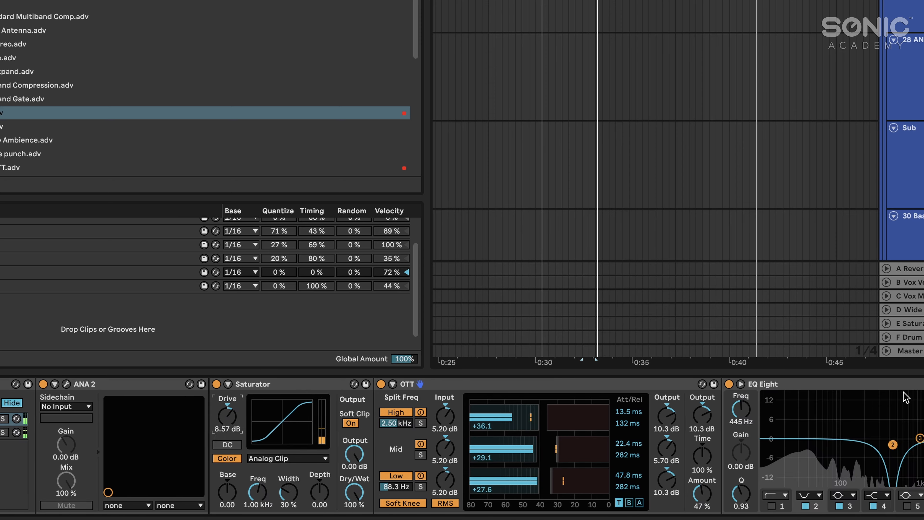
- Insert an Amp effect between OTT and EQ Eight in the ANA 2 chain
scroll(917, 415, right, 5)
scroll(74, 38, up, 6)
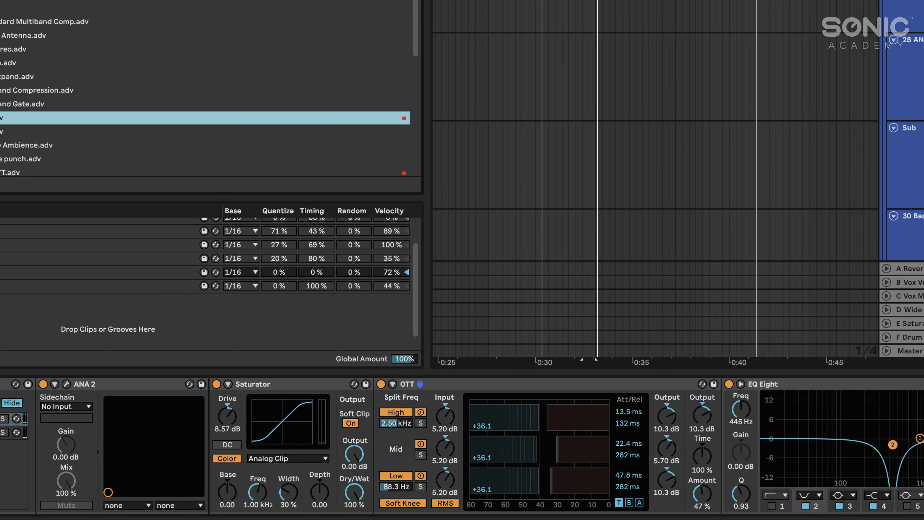
scroll(75, 38, down, 12)
scroll(75, 39, up, 8)
scroll(205, 87, up, 10)
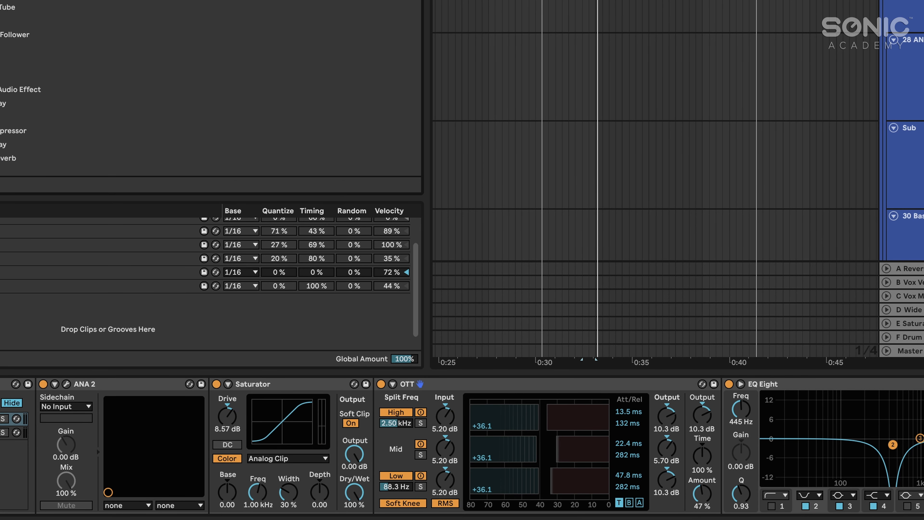
drag(2, 3, 756, 473)
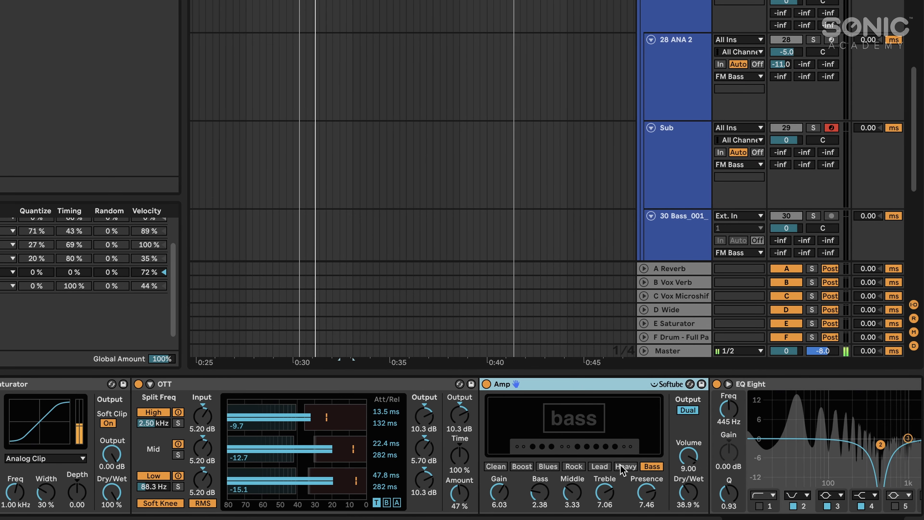
- Compare the Amp's Bass and Heavy models during playback, keep Heavy, and set its dry/wet to 50 %
click(625, 466)
drag(688, 492, 689, 482)
click(652, 467)
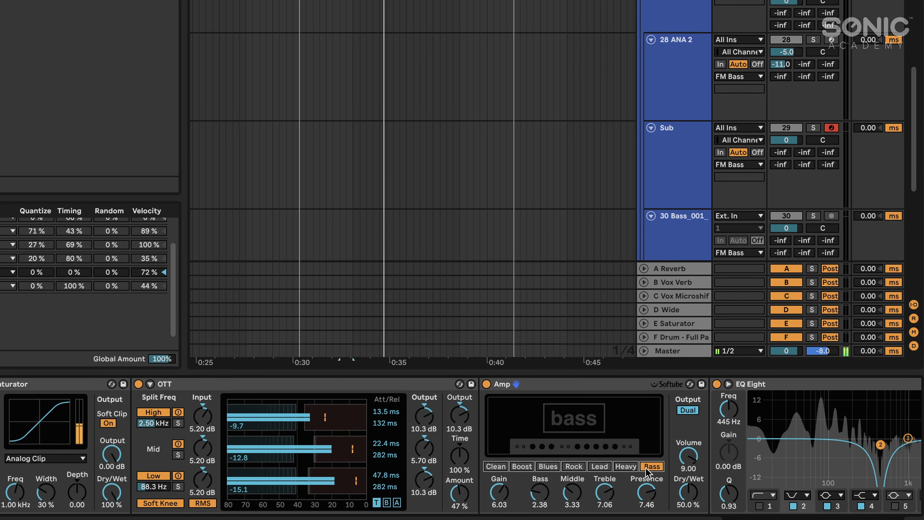
click(625, 466)
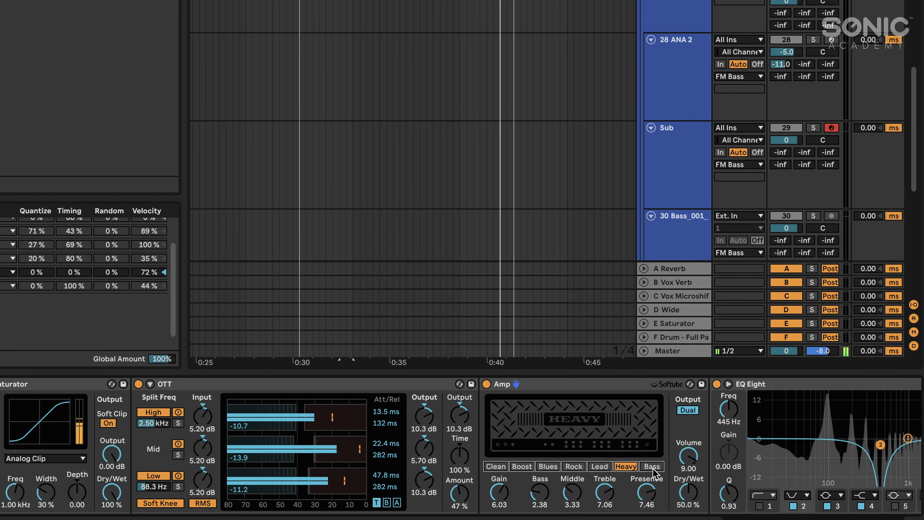
key(space)
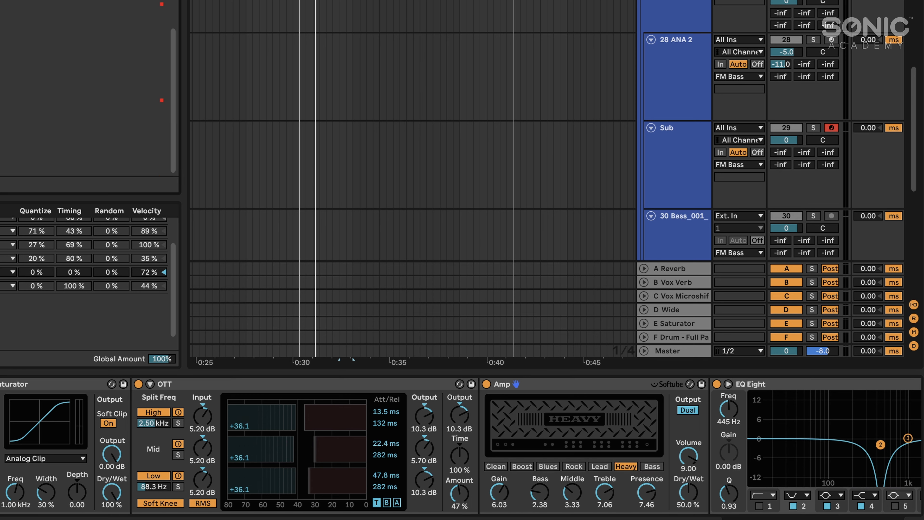
- Add a Vocoder after the Instrument Rack and set its band count to 8
double_click(3, 169)
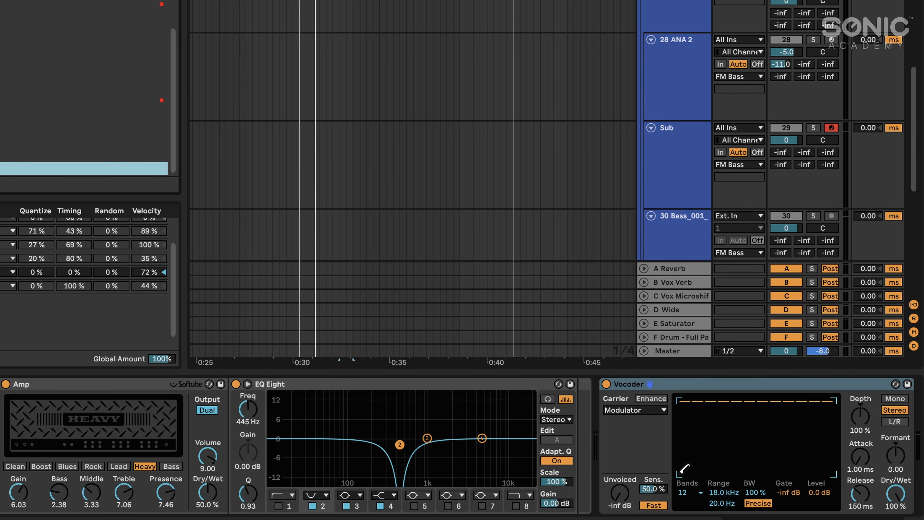
click(675, 393)
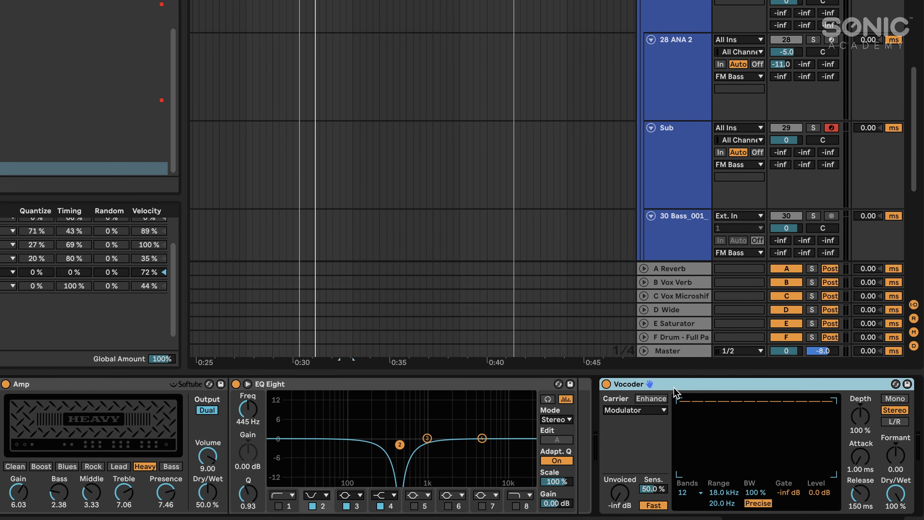
click(696, 494)
click(690, 395)
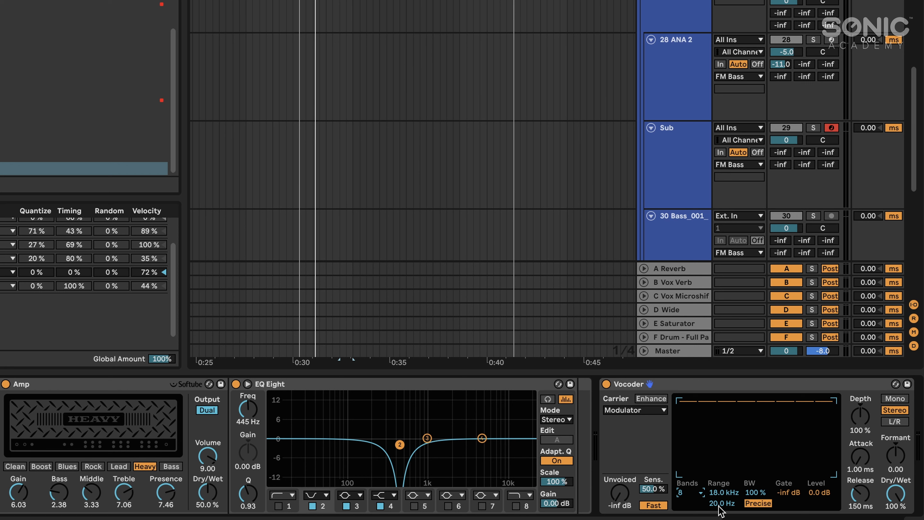
- Bypass the Vocoder and move it into the ANA 2 chain after EQ Eight while auditioning the clip
click(606, 384)
key(space)
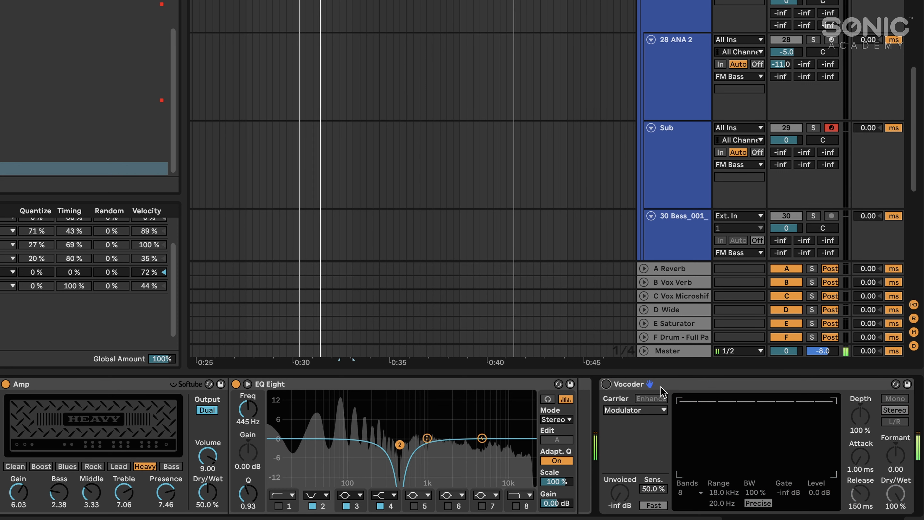
click(661, 387)
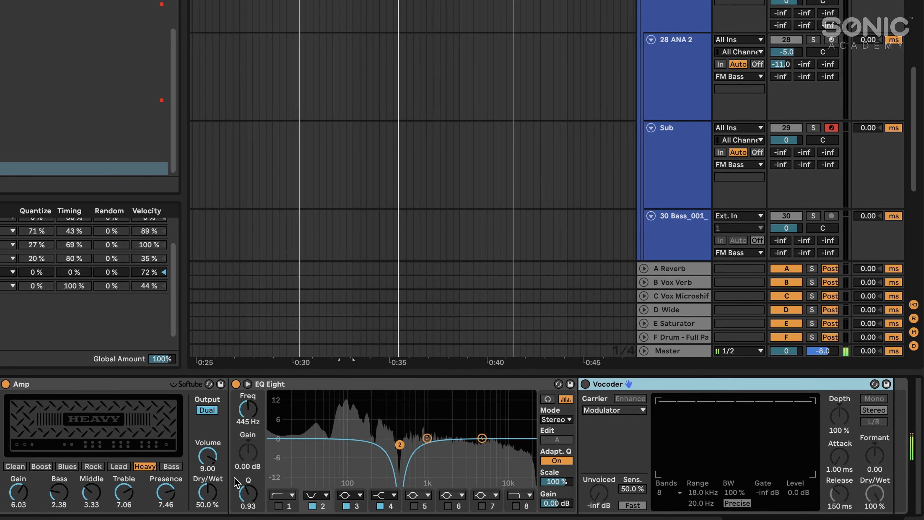
key(space)
- Shift EQ Eight's band 2 notch up to 464 Hz
scroll(84, 463, left, 6)
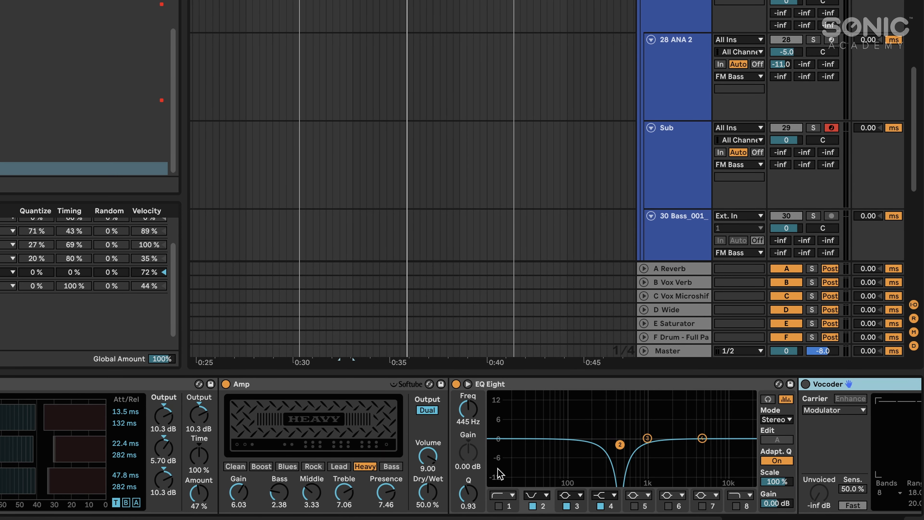
scroll(499, 472, right, 7)
drag(365, 447, 367, 447)
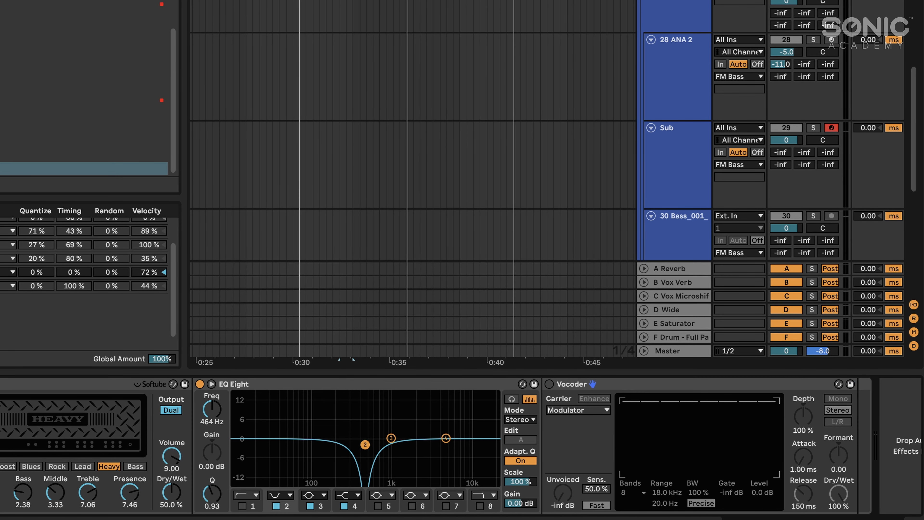
- Compare the clip with the Vocoder enabled and bypassed, leave it enabled, and set the lower end of its range to 30.8 Hz
click(549, 384)
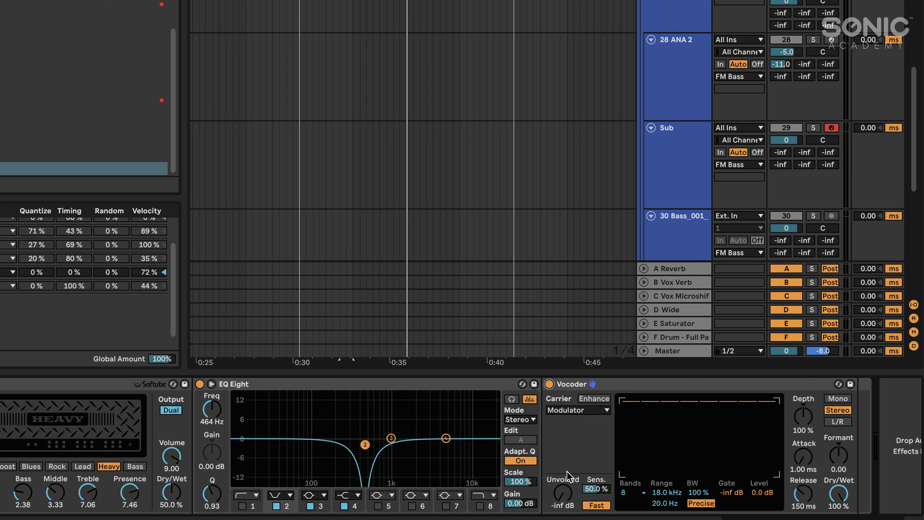
key(space)
click(549, 384)
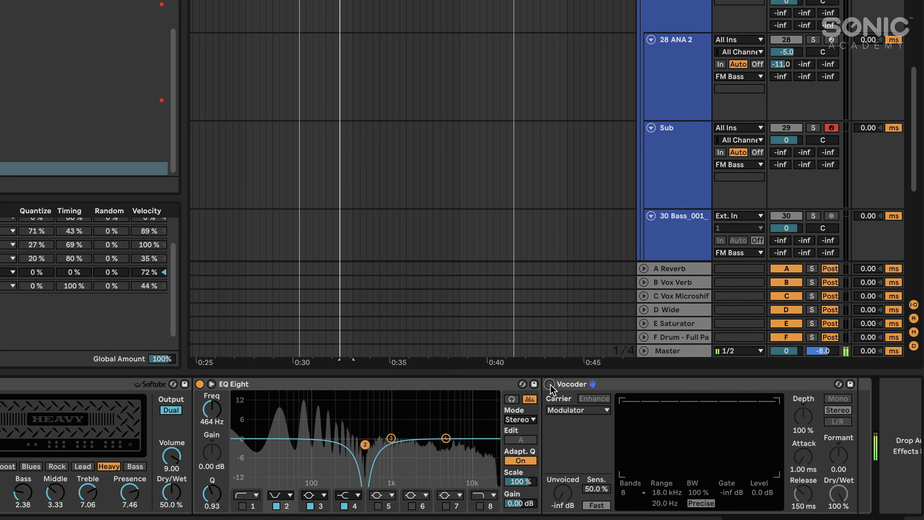
click(549, 384)
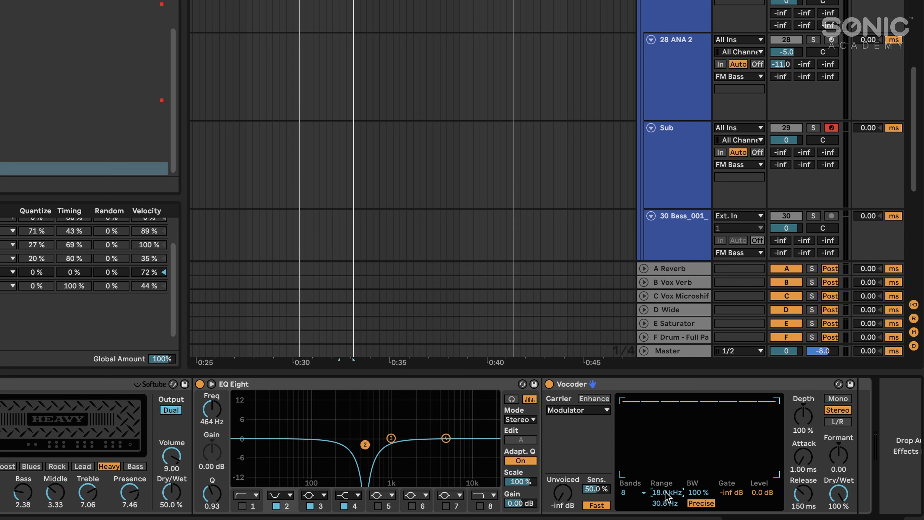
- Raise the Vocoder's depth to 137 % and lower EQ Eight's band 2 notch to 344 Hz while auditioning the clip
key(space)
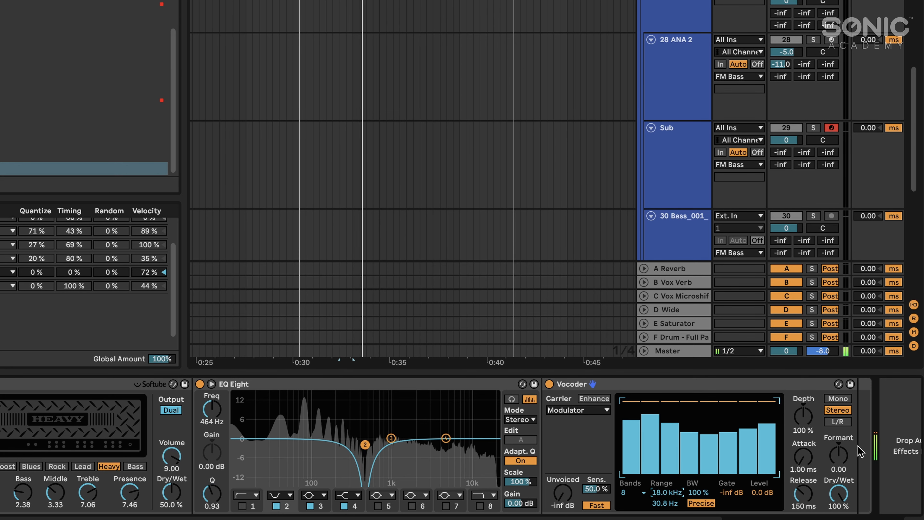
drag(803, 433, 803, 427)
key(space)
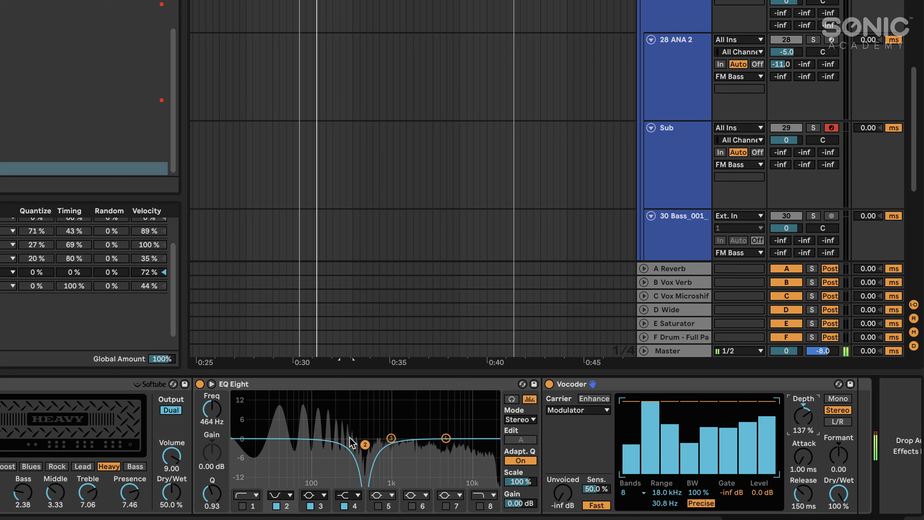
mouse_move(365, 444)
mouse_down()
mouse_move(404, 444)
mouse_move(354, 442)
mouse_up()
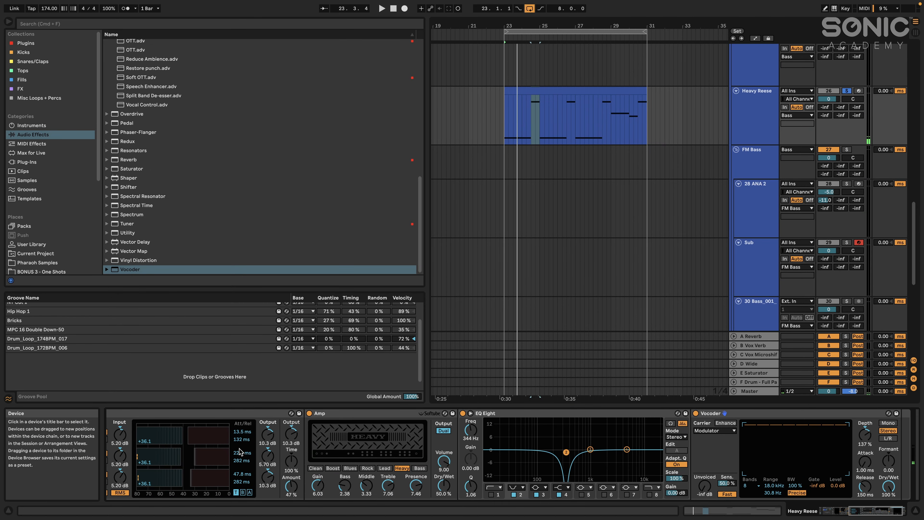
- Copy the Saturator from the start of the ANA 2 chain and place the duplicate after the Vocoder
scroll(373, 441, left, 10)
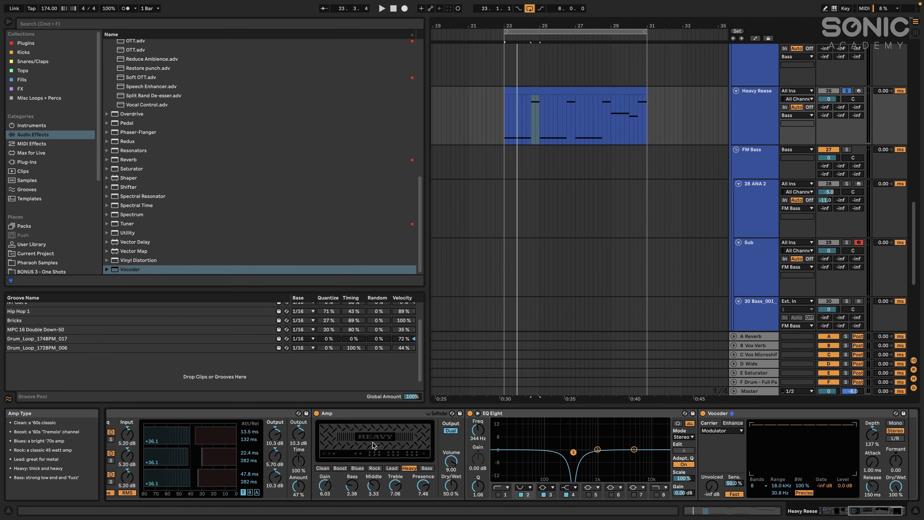
click(320, 414)
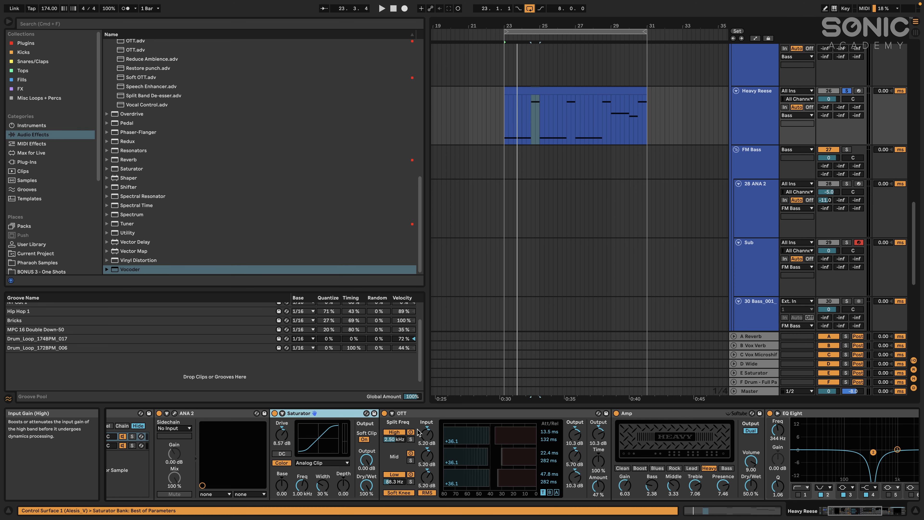
scroll(424, 432, right, 10)
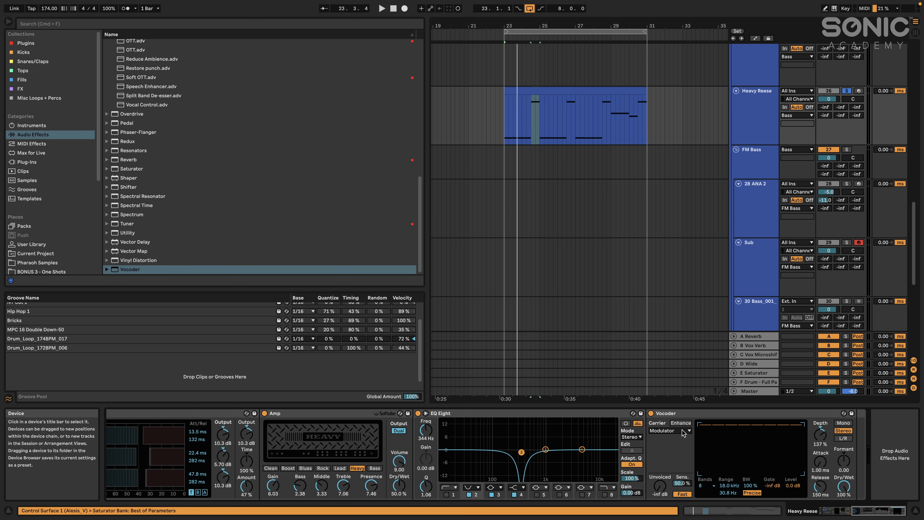
click(714, 414)
key(super+v)
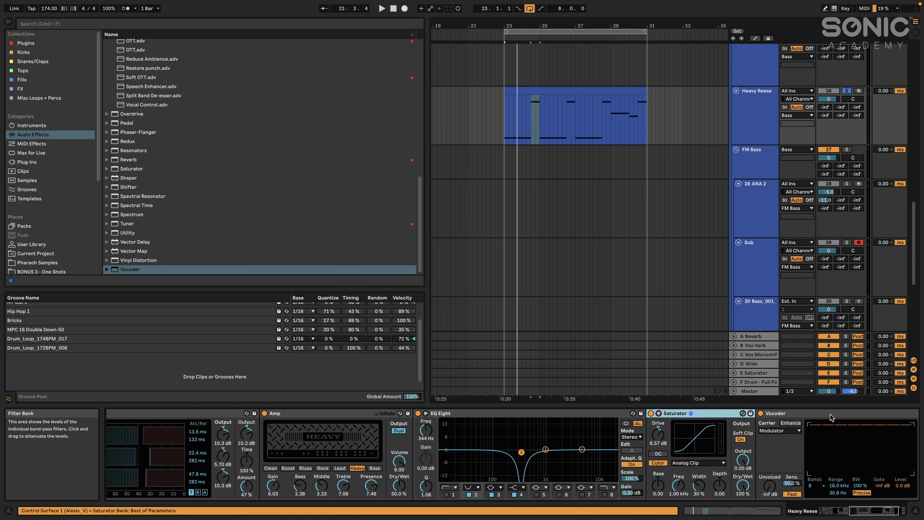
scroll(796, 431, right, 3)
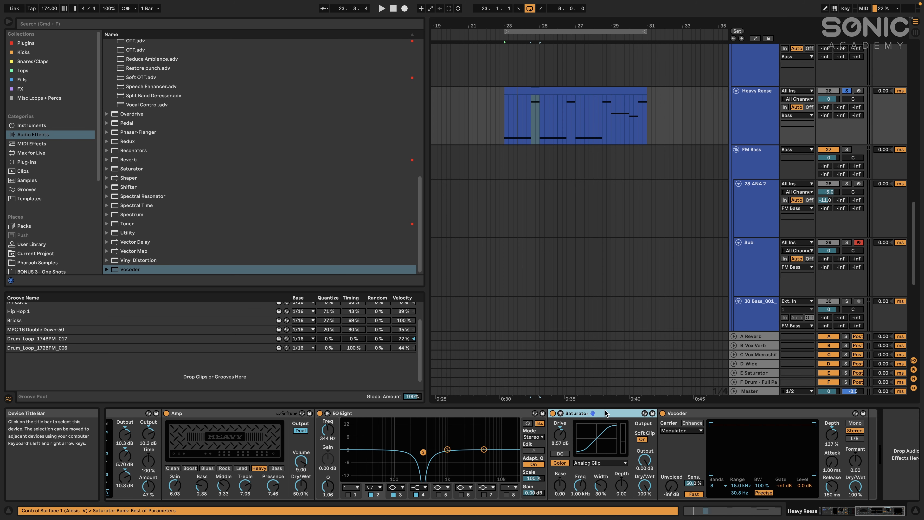
drag(844, 427, 842, 428)
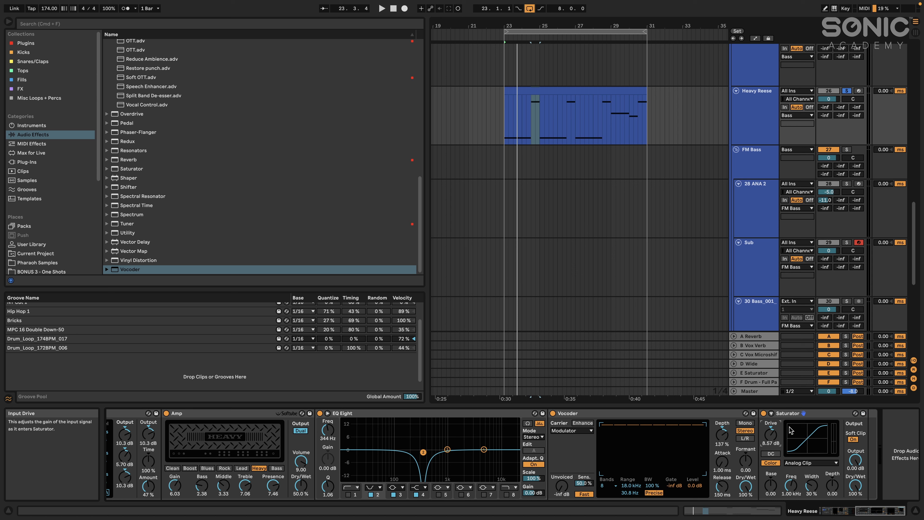
- Lower the second Saturator's drive to 2.57 dB during playback and turn off its Soft Clip
key(space)
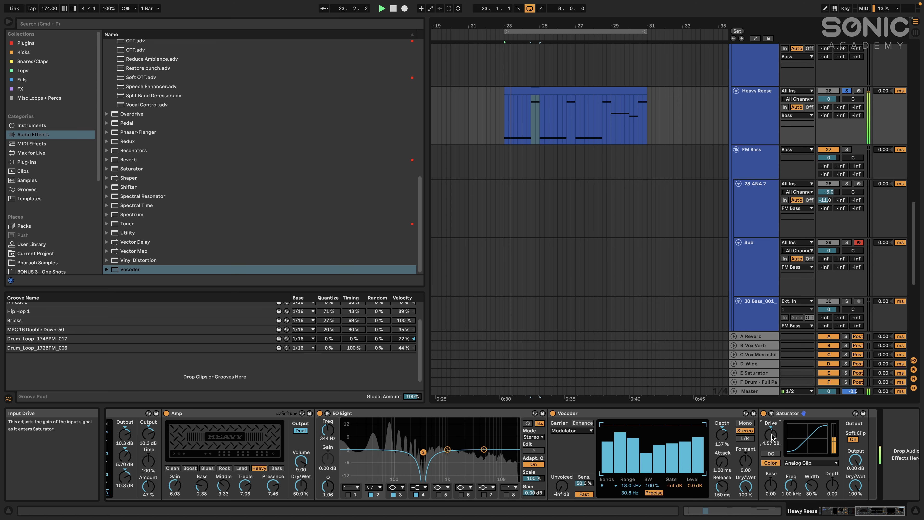
drag(773, 435, 772, 441)
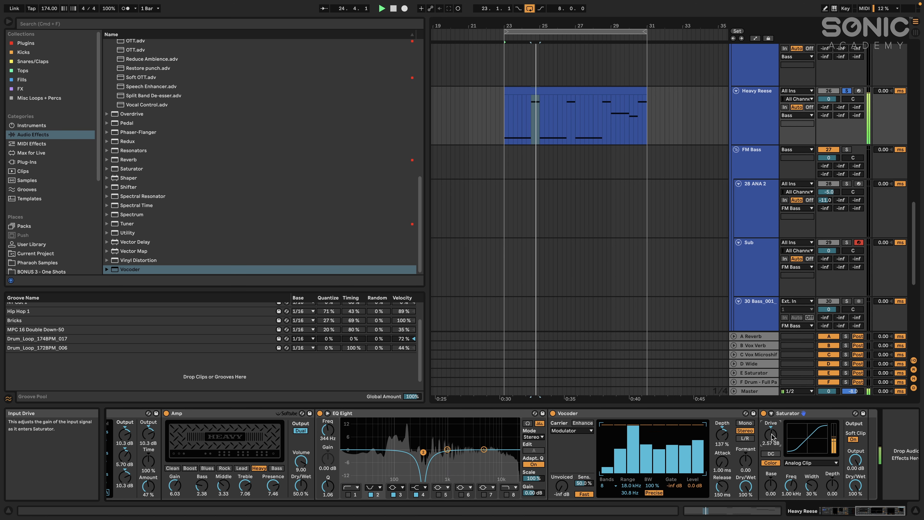
click(853, 439)
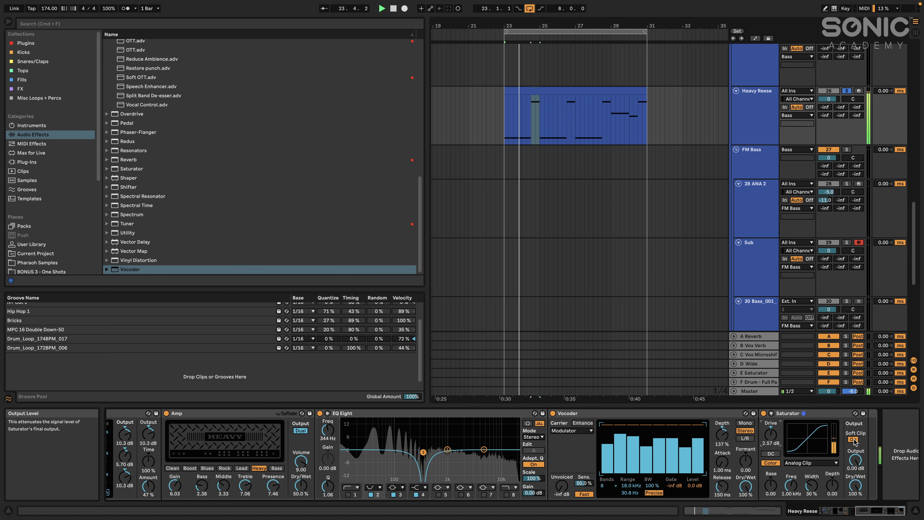
- Set the output of the first Saturator, right after ANA 2, to -6 dB while auditioning the clip
scroll(744, 470, left, 10)
key(space)
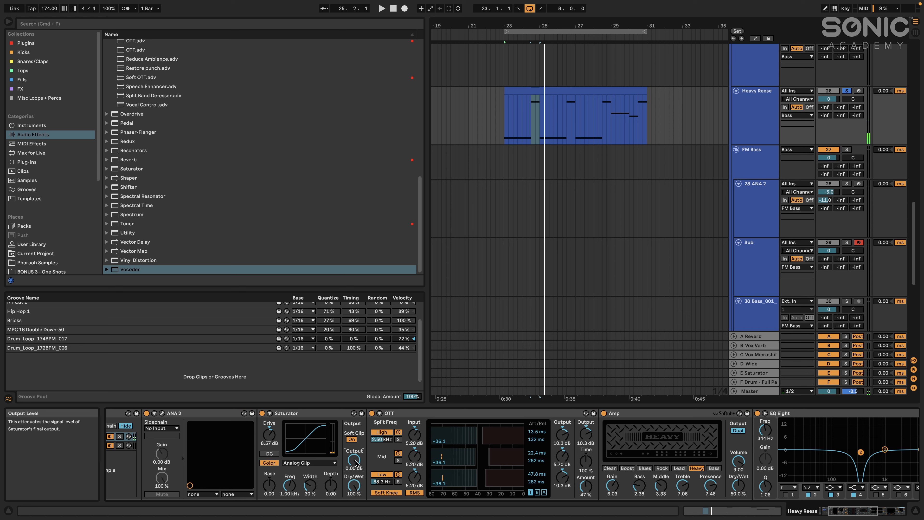
key(space)
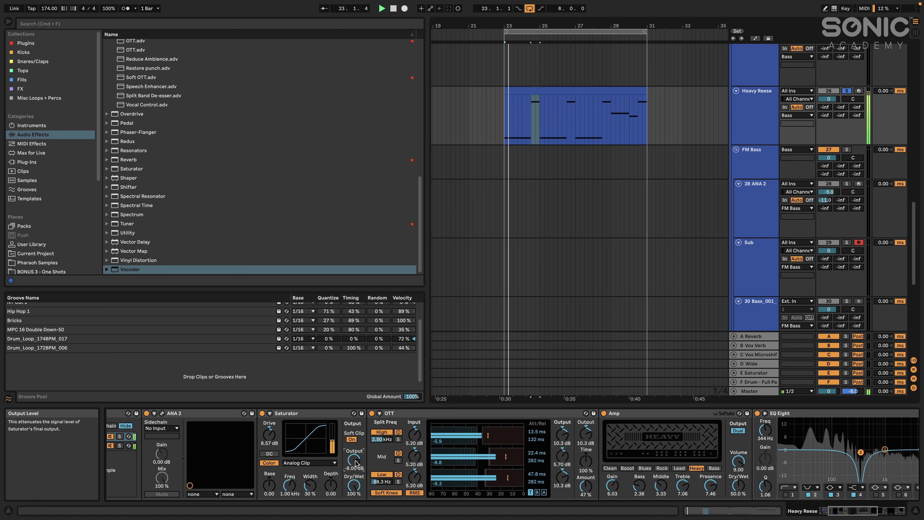
scroll(355, 463, up, 2)
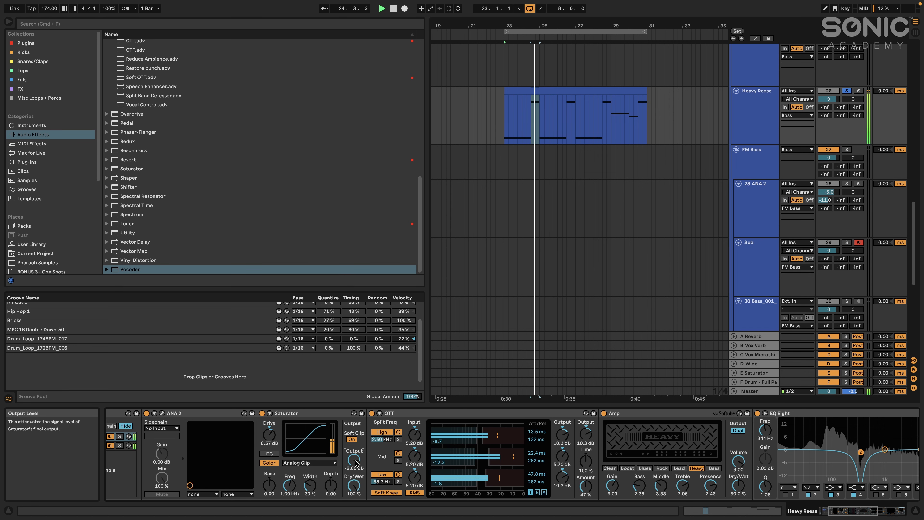
- Compare the second Saturator bypassed and active, keep it active, and attenuate individual bands in the Vocoder's filter bank
scroll(451, 436, right, 10)
scroll(451, 436, right, 3)
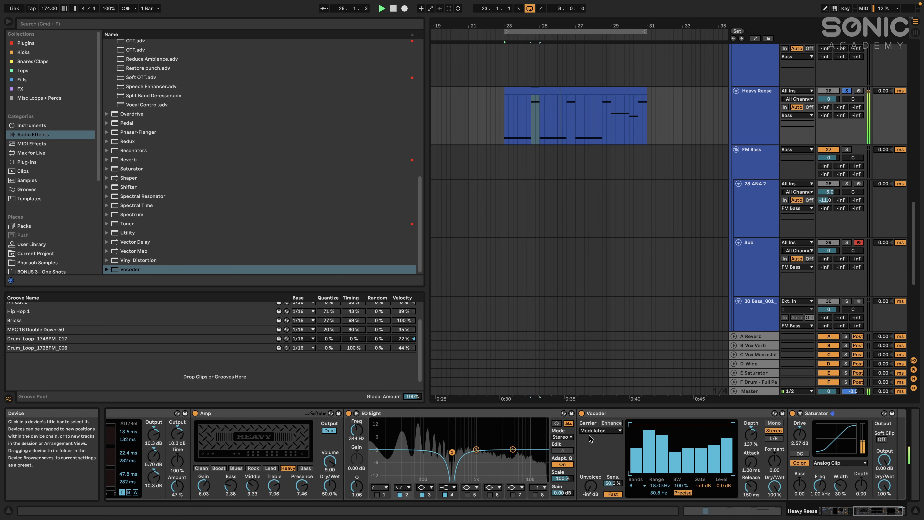
click(752, 413)
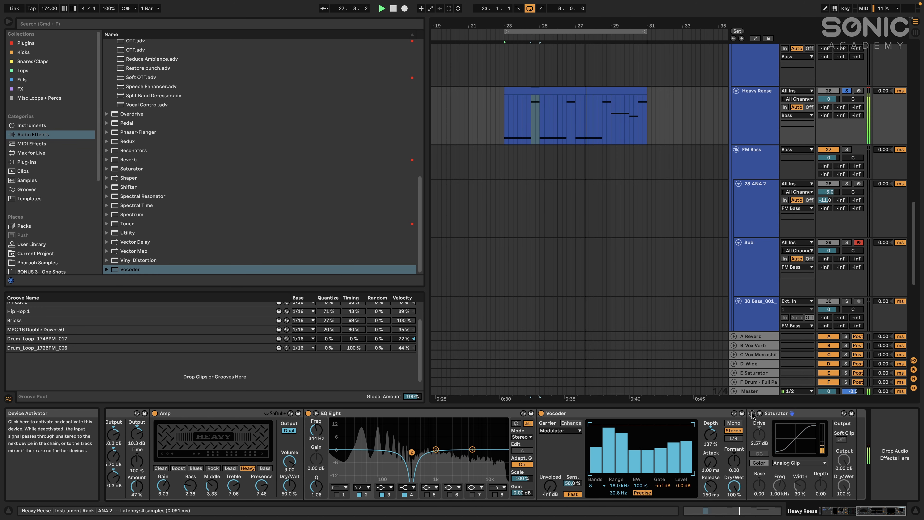
click(752, 413)
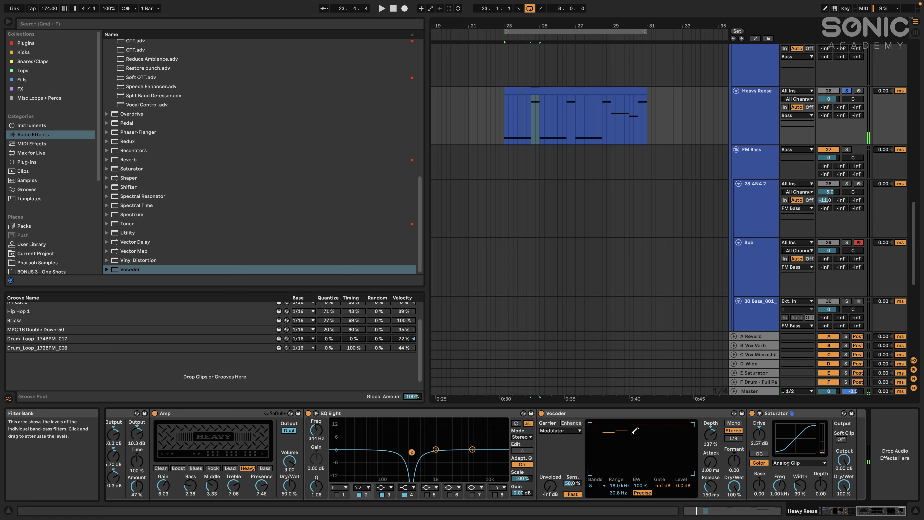
key(space)
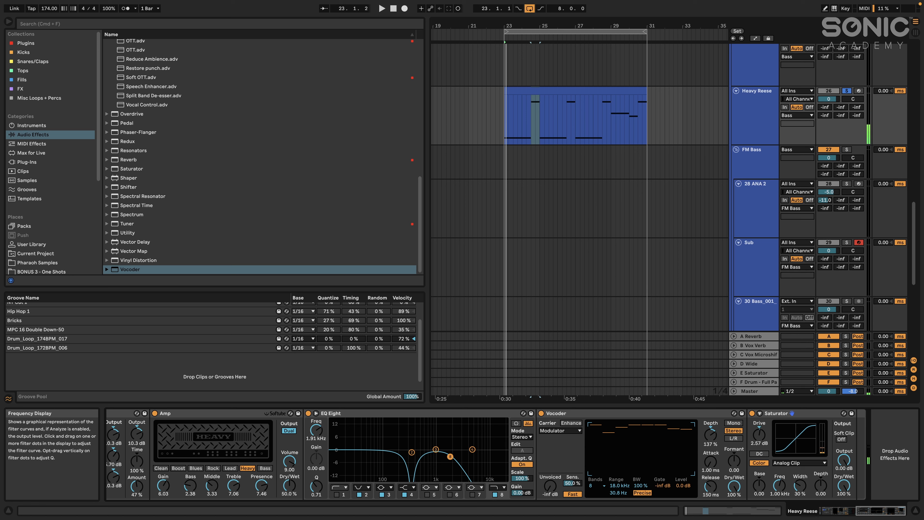
- Enable EQ Eight's band 8 as a high cut at about 12.1 kHz and play the clip
click(498, 487)
click(497, 495)
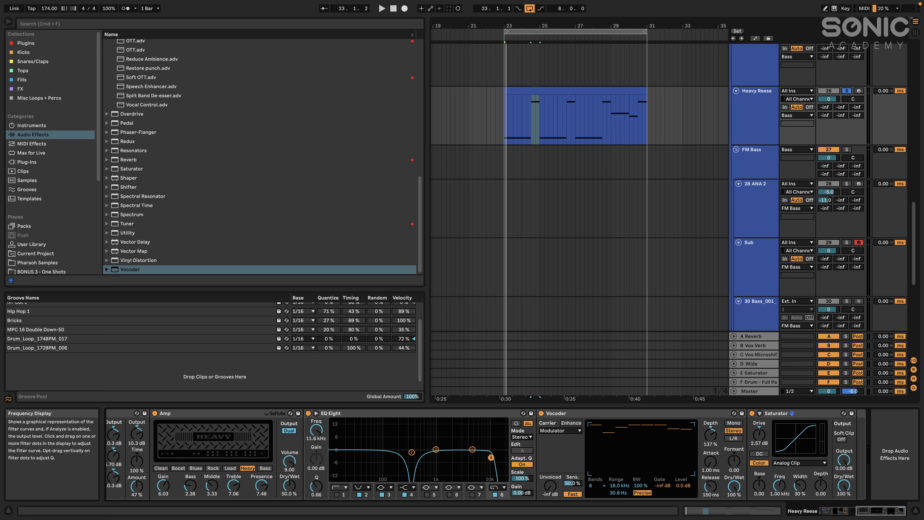
key(space)
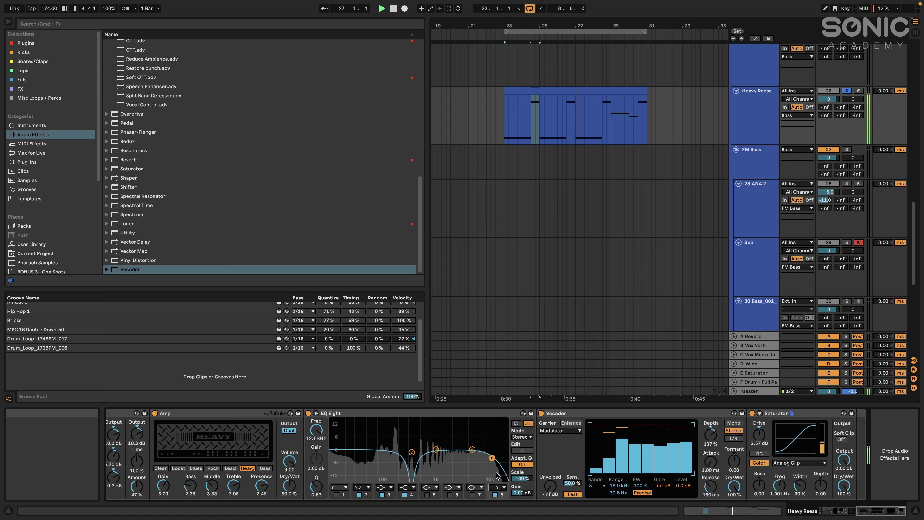
- Boost EQ Eight's band 4 by about 2.36 dB at 4.95 kHz during playback
drag(487, 454, 462, 445)
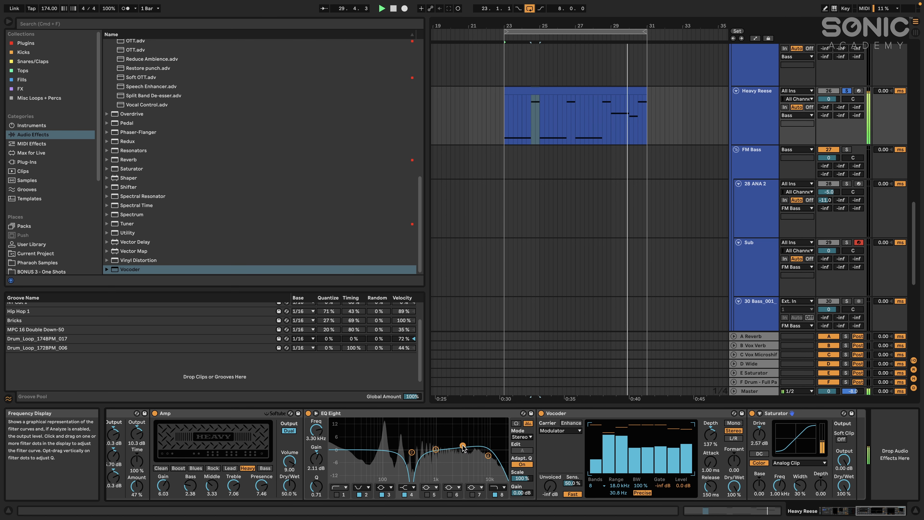
click(408, 487)
click(405, 451)
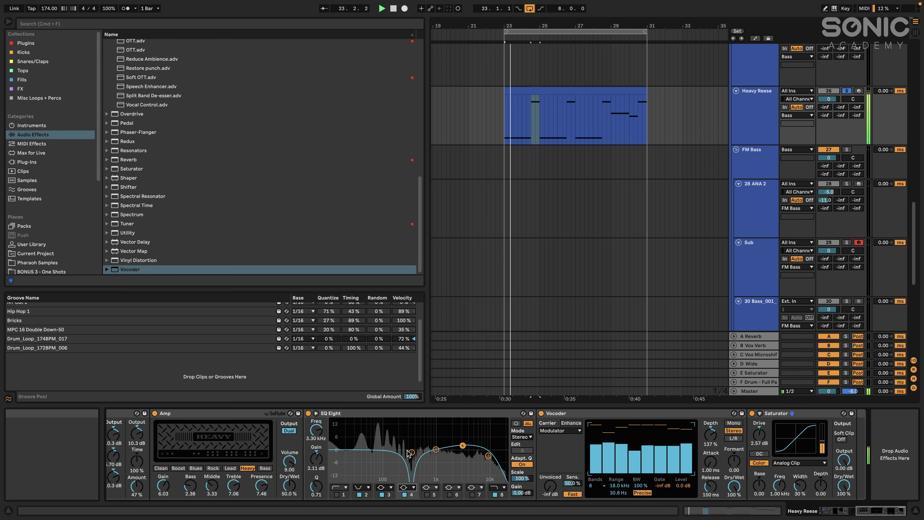
drag(463, 445, 472, 445)
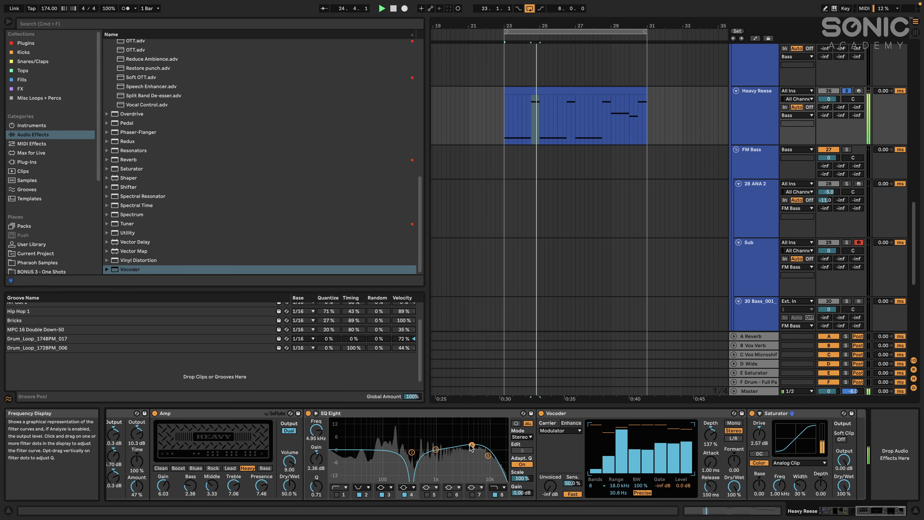
- Replay the clip and raise the second Saturator's drive to 3.57 dB
key(space)
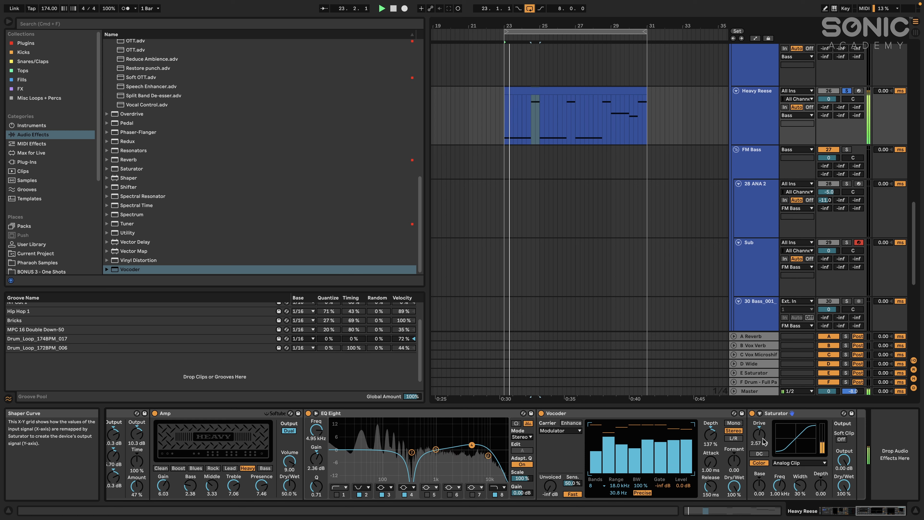
drag(763, 438, 762, 440)
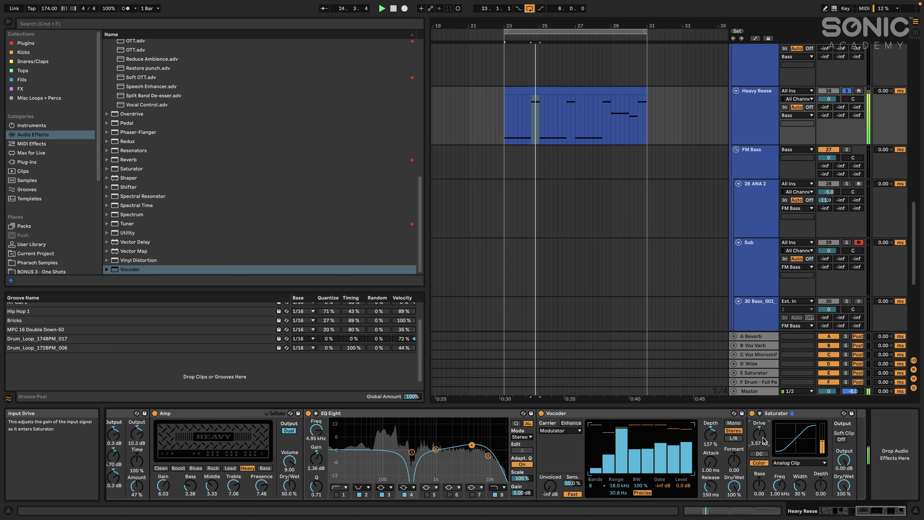
key(space)
- Move OTT after the Amp in the ANA 2 chain
scroll(763, 438, left, 15)
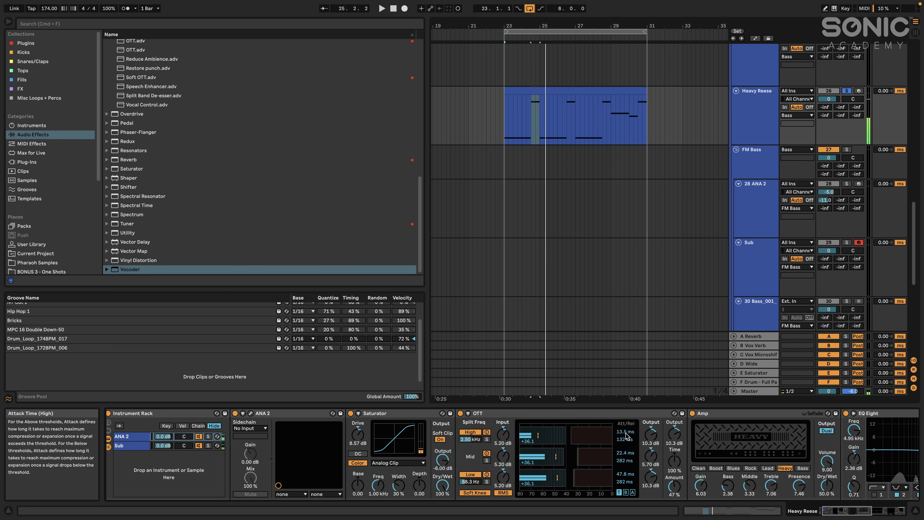
click(407, 412)
drag(538, 414, 818, 425)
scroll(597, 441, right, 10)
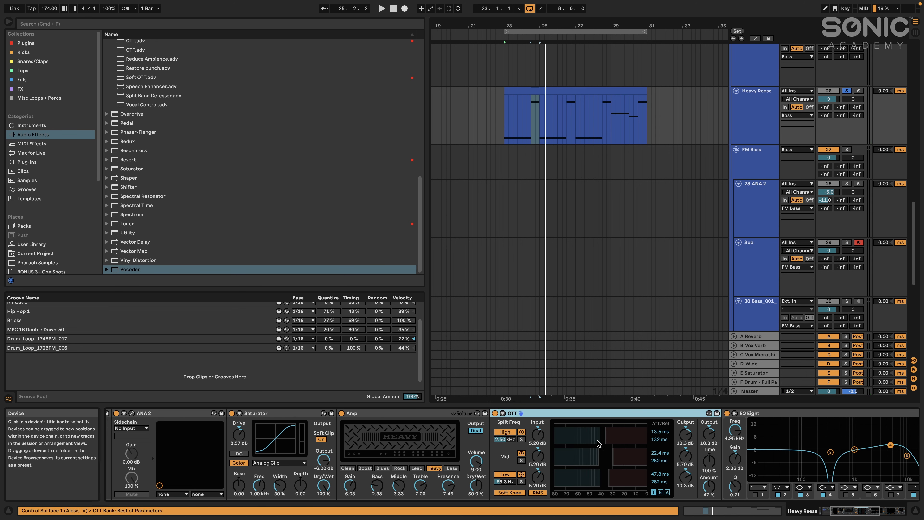
- Try EQ Eight before OTT and the Amp after EQ Eight during playback, and return to the order Amp, OTT, EQ Eight
click(671, 415)
drag(672, 417, 371, 434)
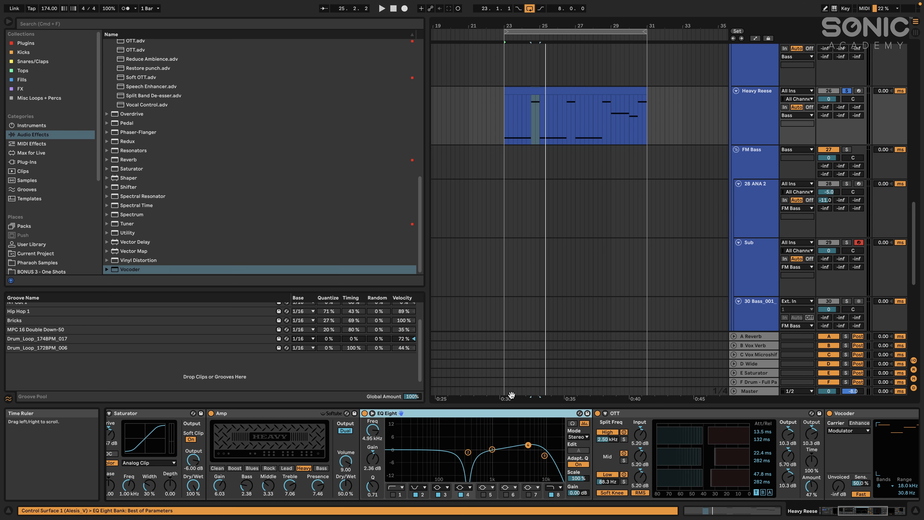
key(space)
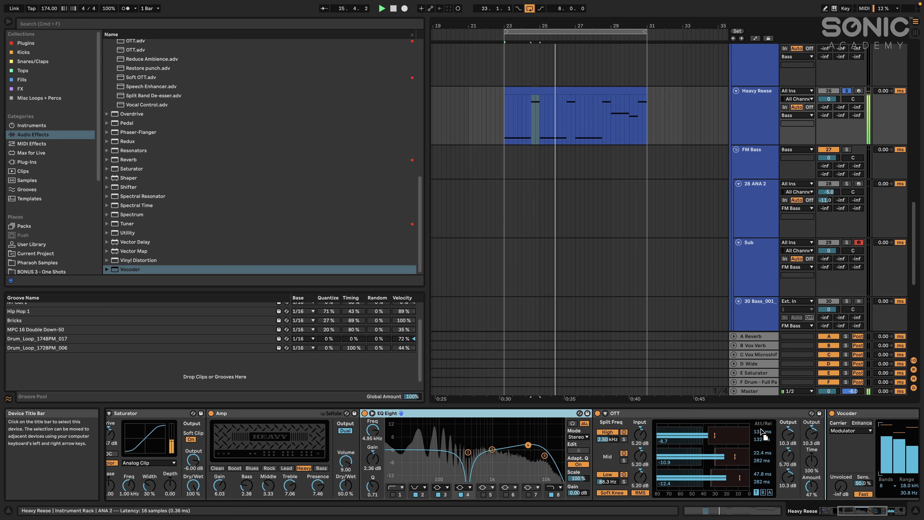
drag(700, 431, 701, 431)
drag(265, 414, 770, 440)
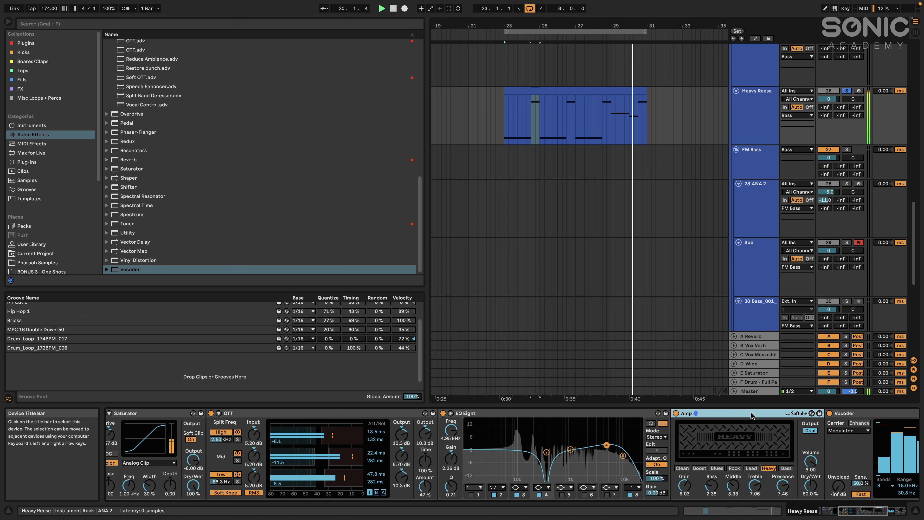
mouse_move(748, 413)
mouse_down()
mouse_move(200, 426)
mouse_move(262, 439)
mouse_up()
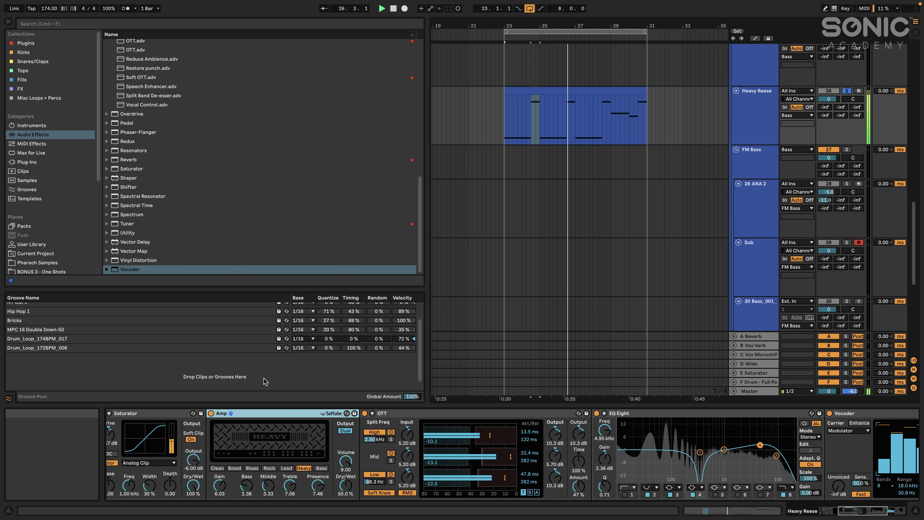
- Collapse the Multiband Dynamics preset list among the audio effects in the browser
scroll(267, 163, up, 3)
scroll(267, 164, up, 10)
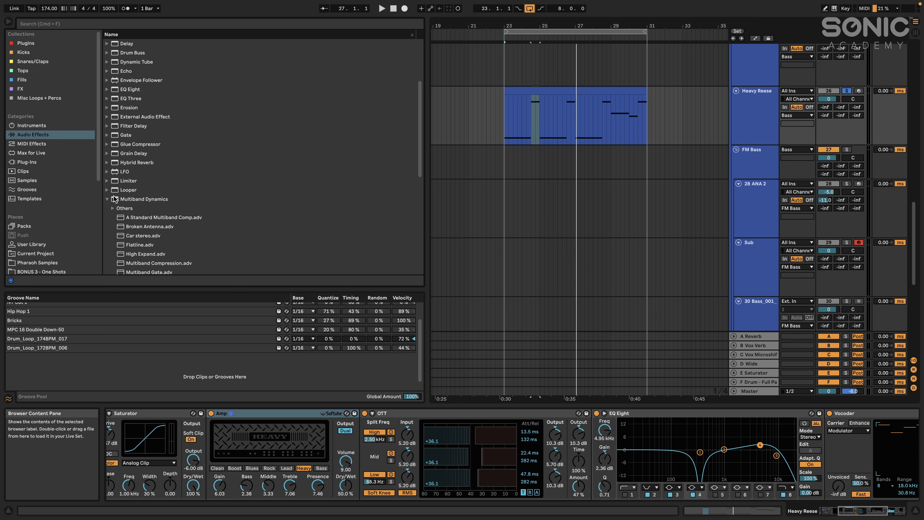
click(107, 199)
- Adjust the fine tuning of oscillator 2 in the Heavy Reese track's ANA 2
scroll(192, 441, left, 5)
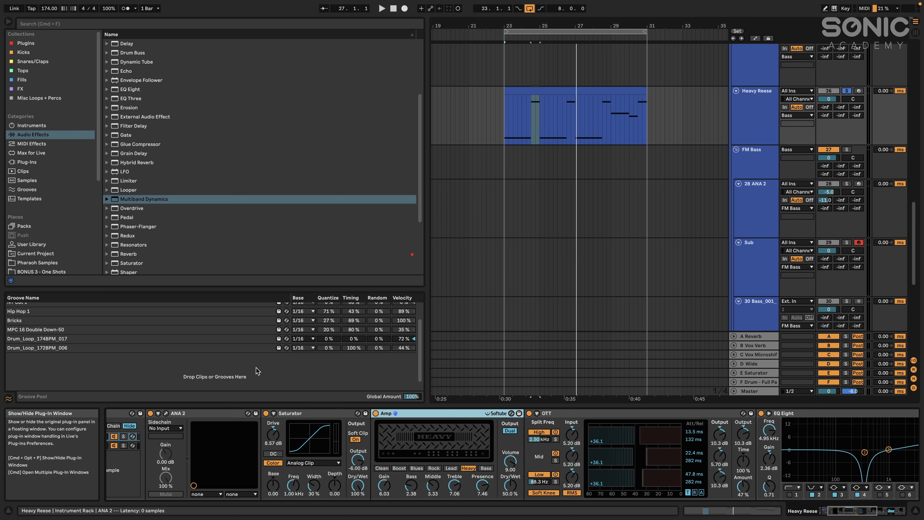
click(258, 432)
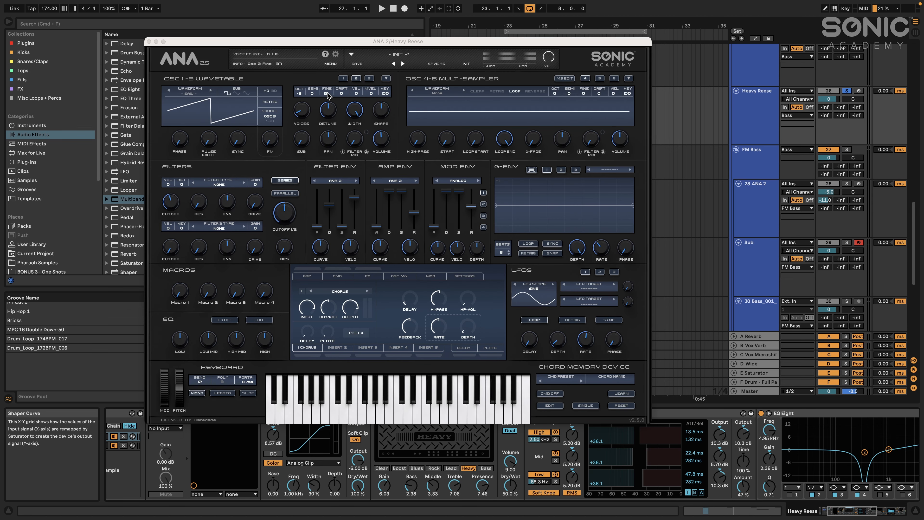
drag(329, 96, 332, 95)
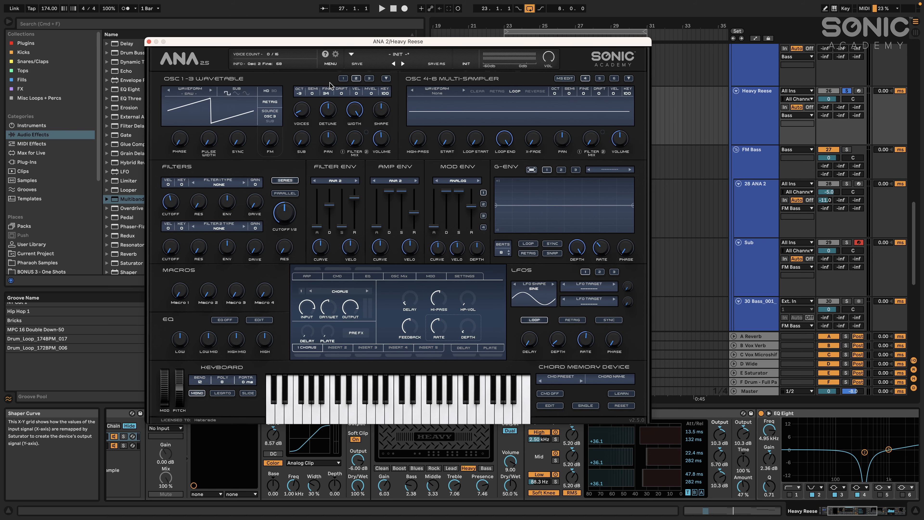
click(149, 42)
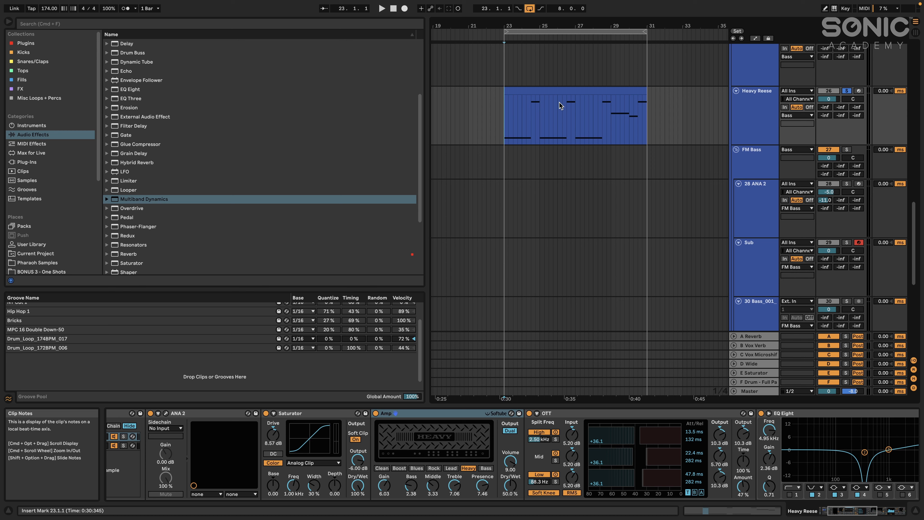
- Audition the Heavy Reese clip and adjust the fine tuning of oscillator 1 in ANA 2
key(space)
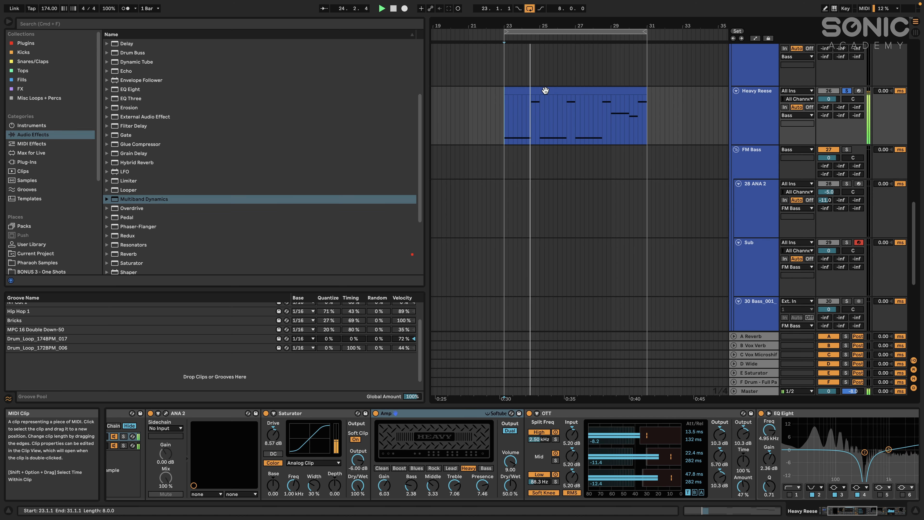
key(space)
key(space)
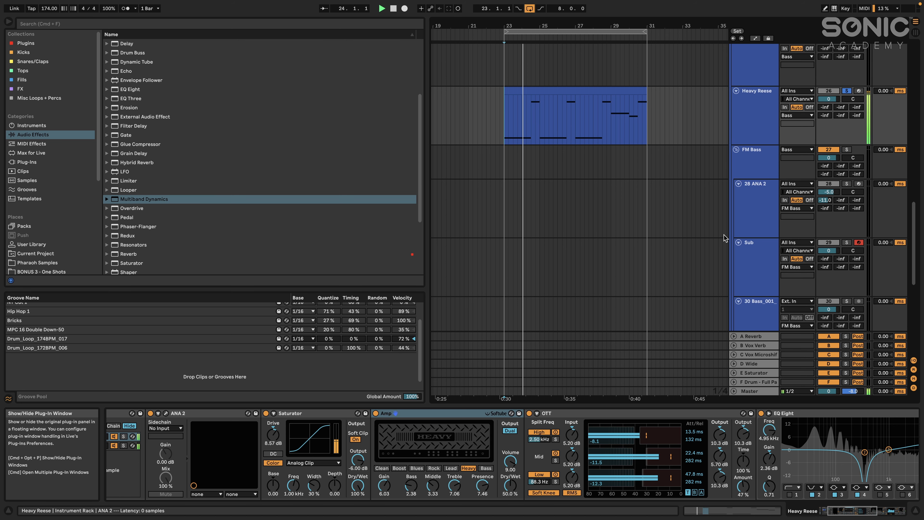
key(super+alt+p)
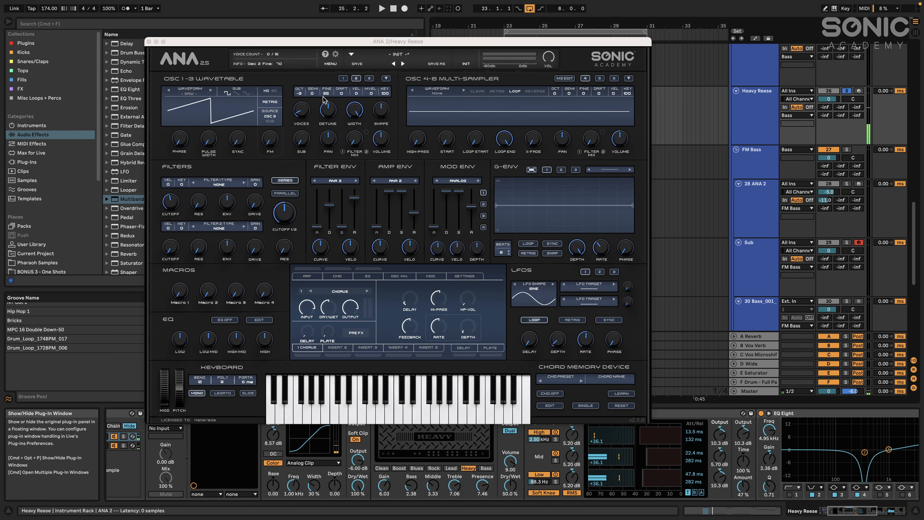
click(327, 95)
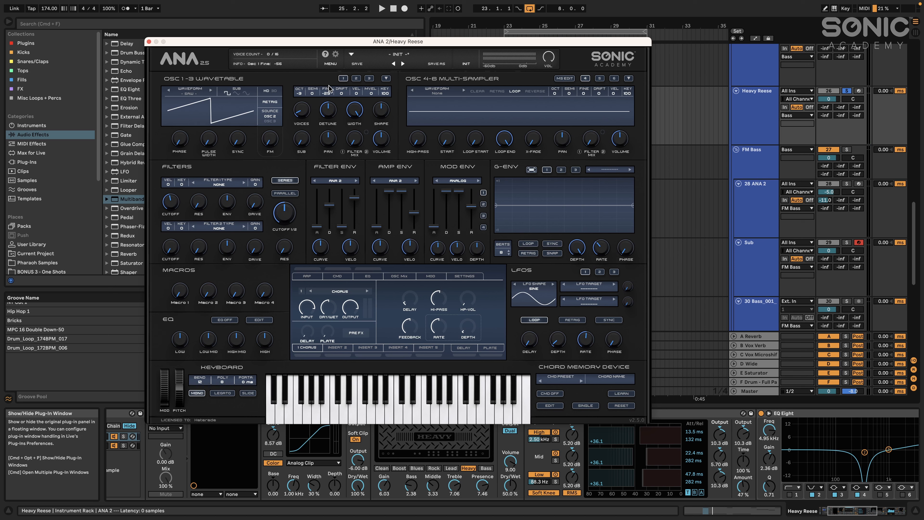
- Replay the clip and set EQ Eight's band 2 notch to 337 Hz with a Q of 2.72
key(space)
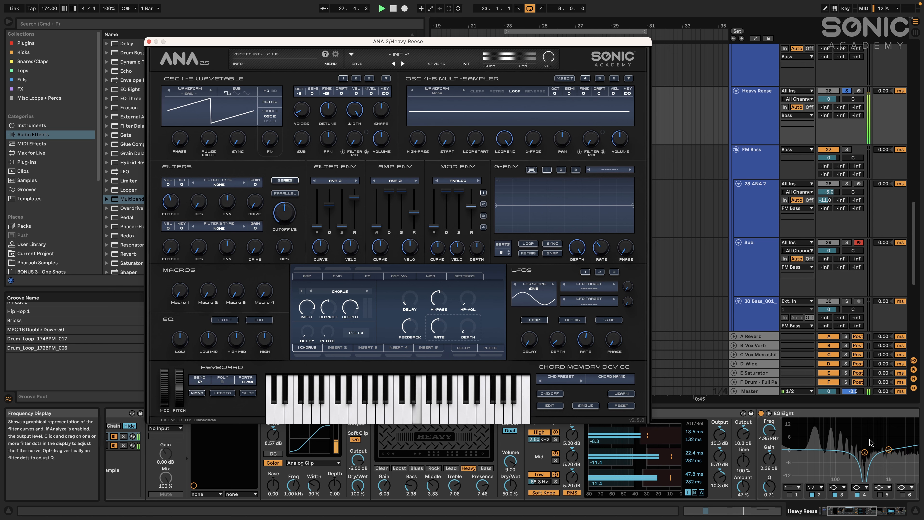
drag(865, 452, 873, 452)
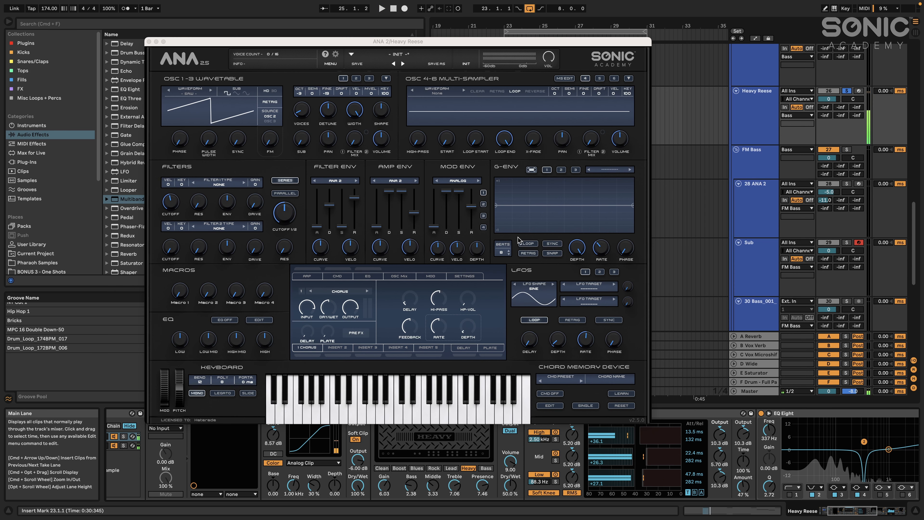
- Load the White Noise sample into ANA 2's sampler 4 and lower its volume during playback
click(435, 91)
scroll(189, 255, down, 2)
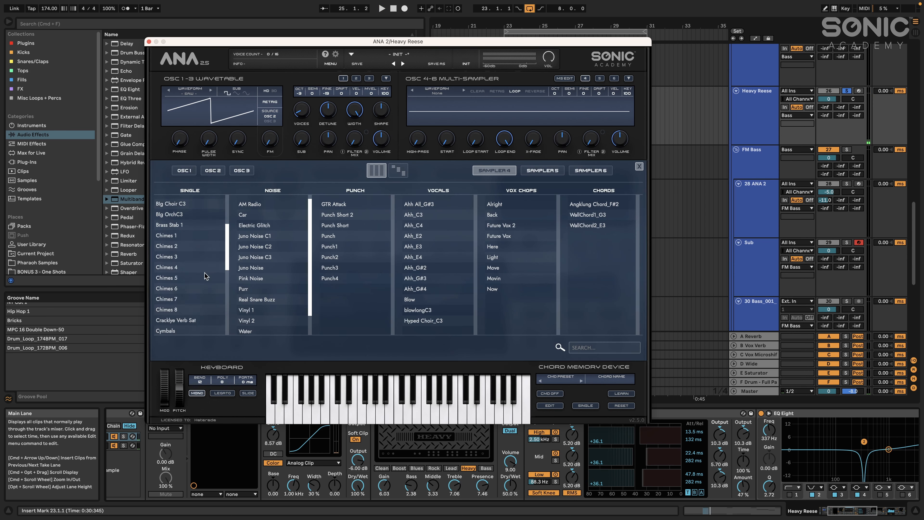
scroll(256, 300, down, 2)
click(252, 329)
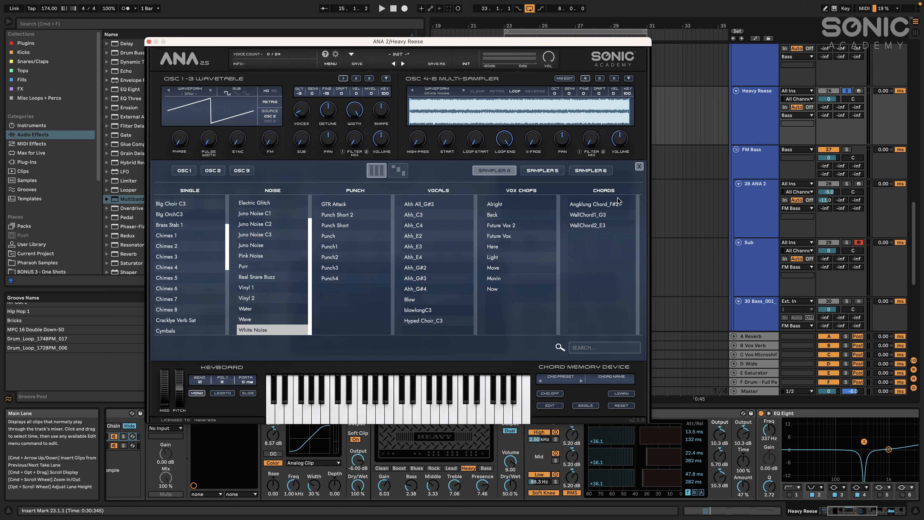
click(639, 167)
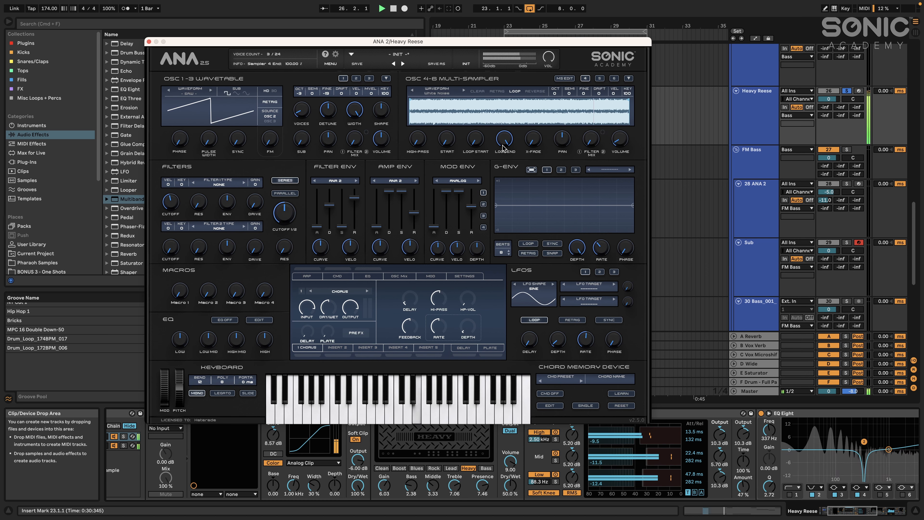
click(148, 42)
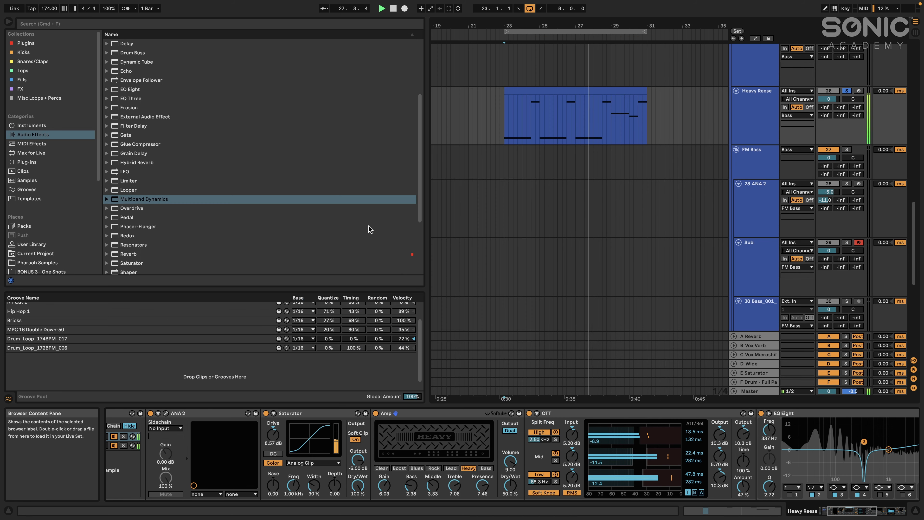
- Insert a Chorus-Ensemble between ANA 2 and the first Saturator and set it to Ensemble mode
scroll(546, 455, right, 12)
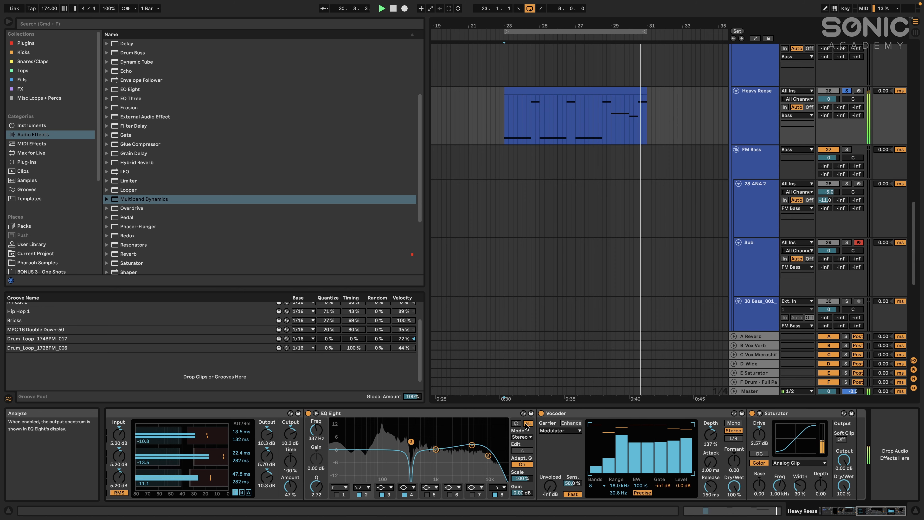
scroll(527, 426, left, 15)
key(space)
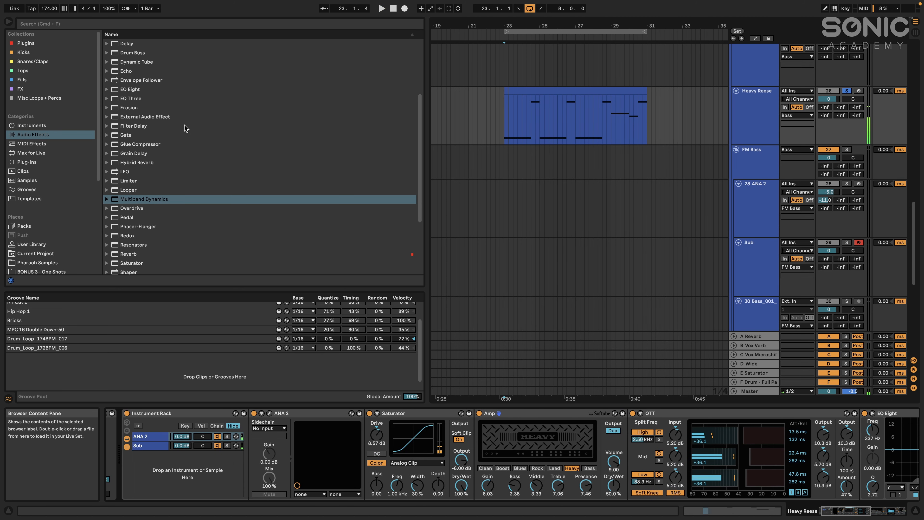
scroll(183, 127, up, 4)
click(147, 117)
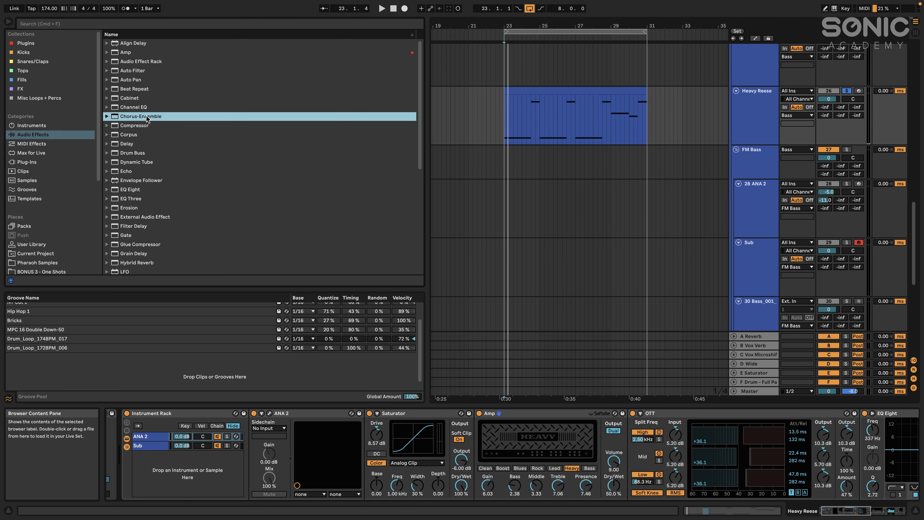
drag(304, 378, 377, 464)
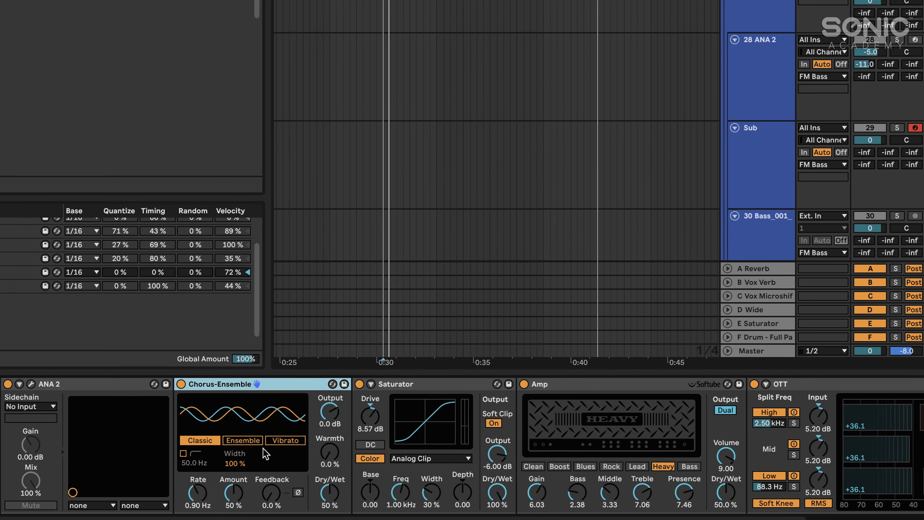
click(243, 441)
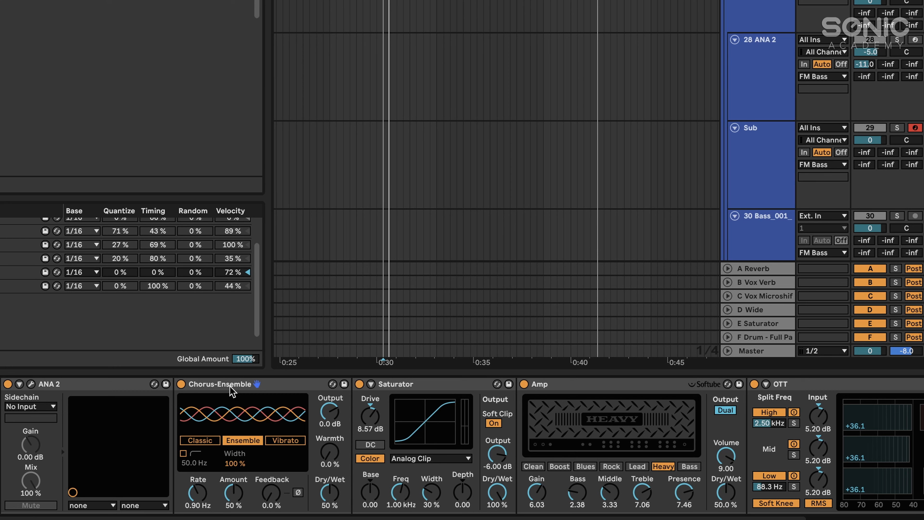
click(417, 386)
click(553, 387)
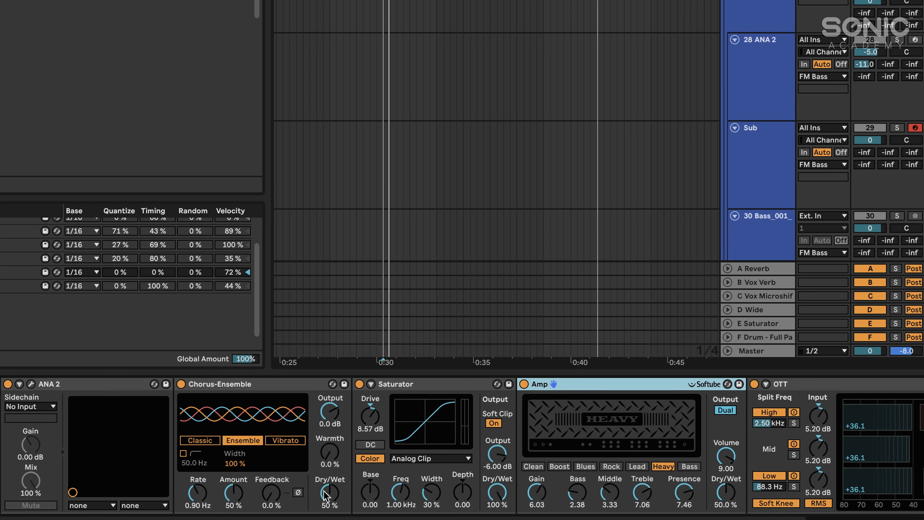
- Set the Chorus-Ensemble's Warmth to 30 %, Amount to 72 %, Rate to 0.43 Hz and Dry/Wet to 39 % during playback
key(space)
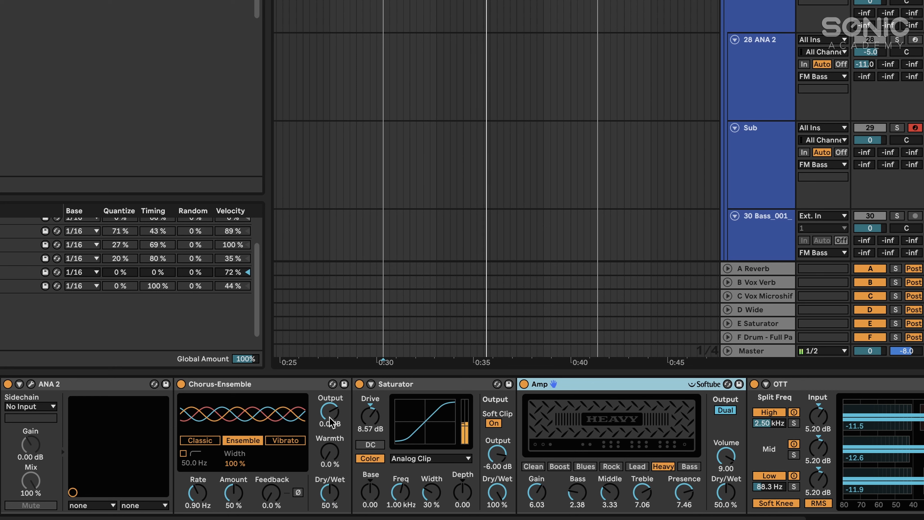
drag(329, 452, 329, 435)
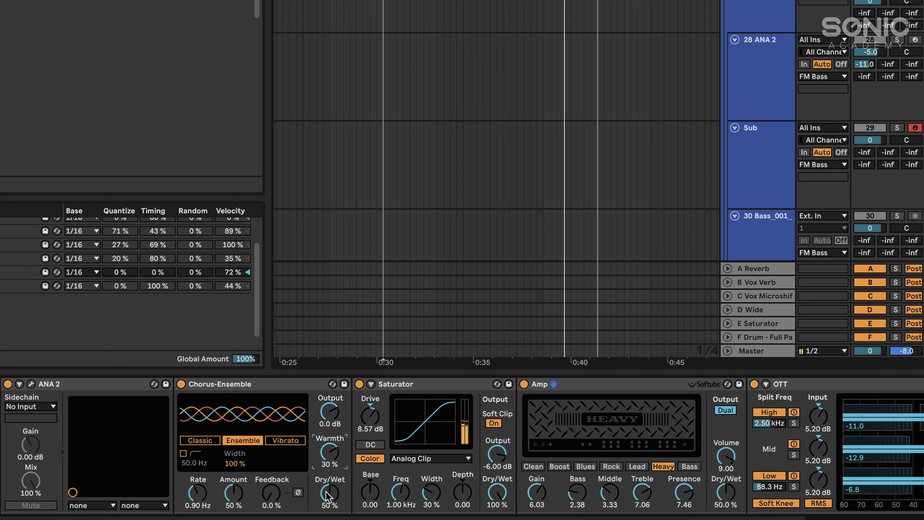
drag(327, 495, 327, 506)
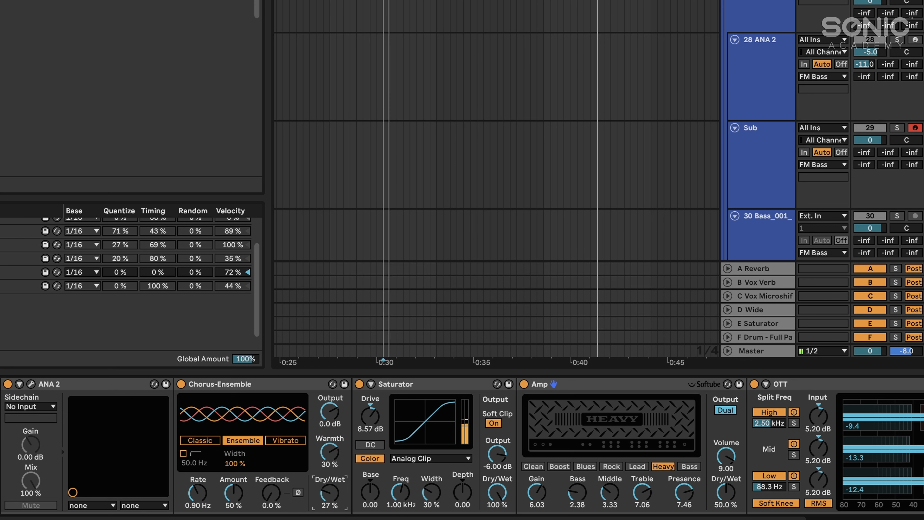
drag(233, 493, 202, 508)
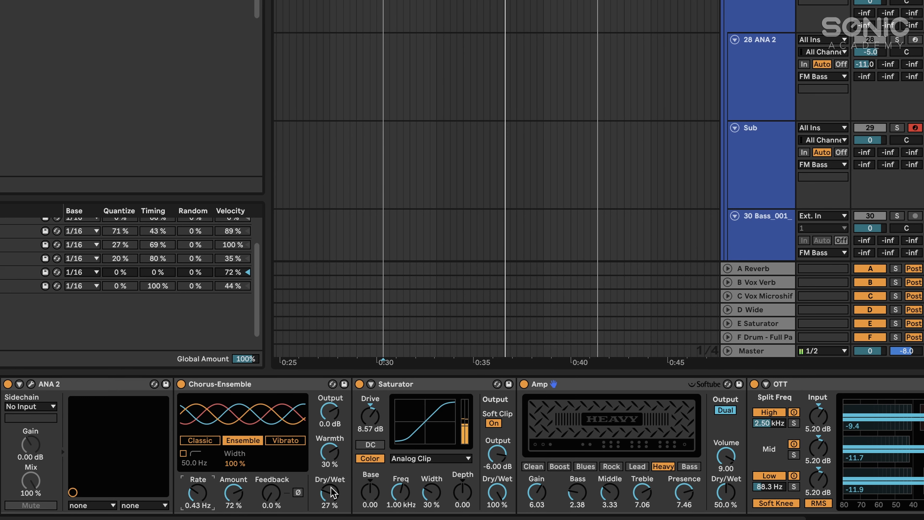
drag(330, 493, 330, 485)
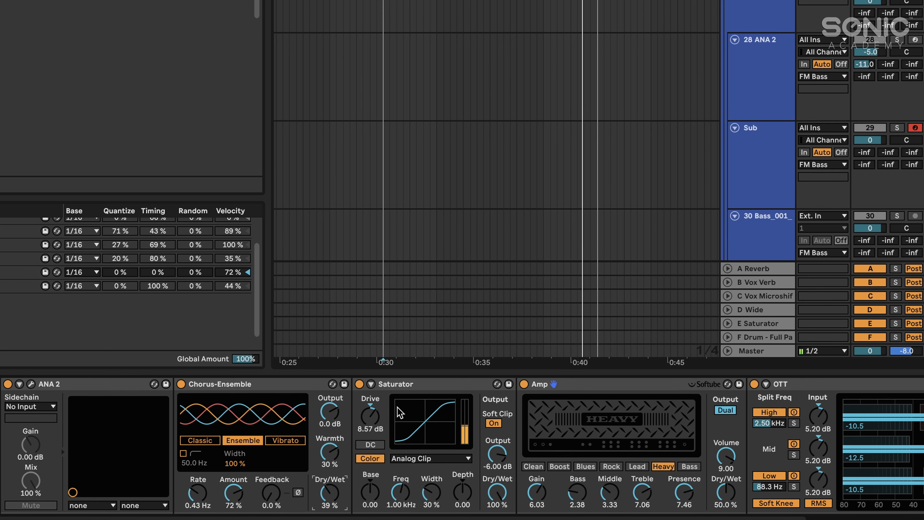
- Bypass the Vocoder during playback and switch it back on to compare the sound
scroll(523, 461, right, 15)
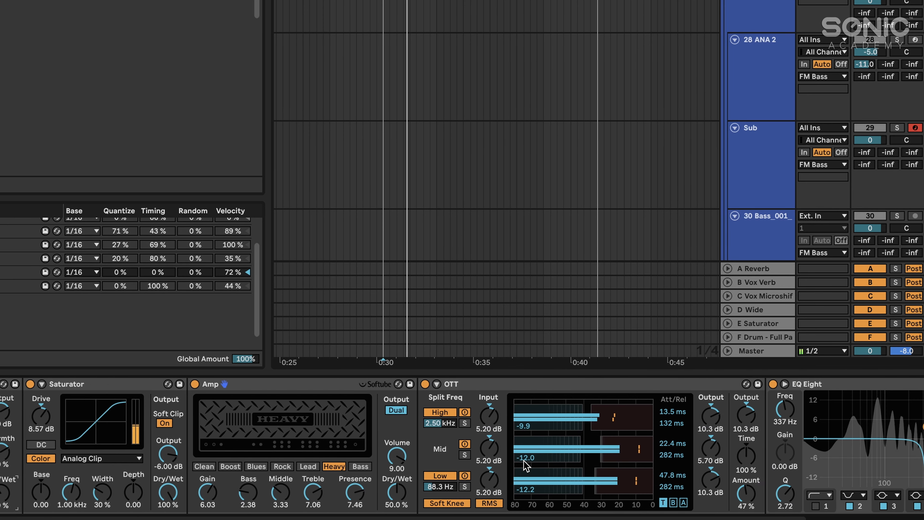
click(458, 384)
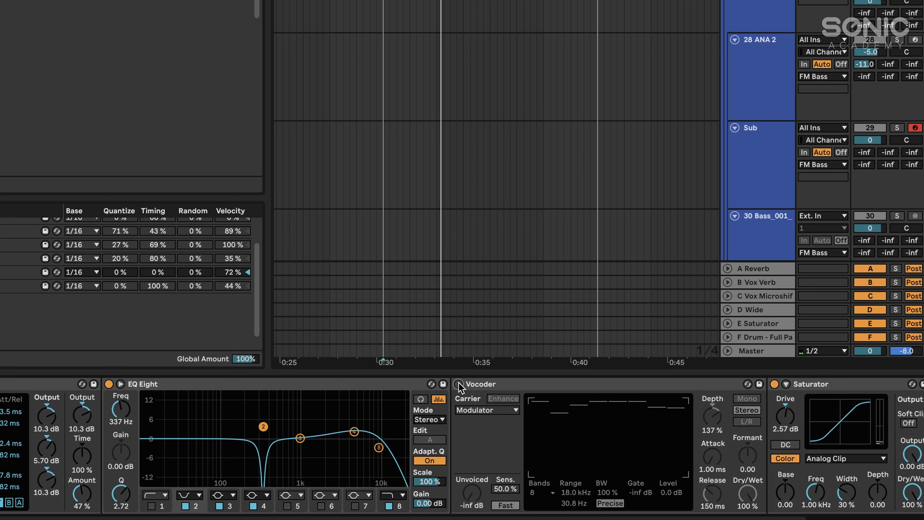
key(space)
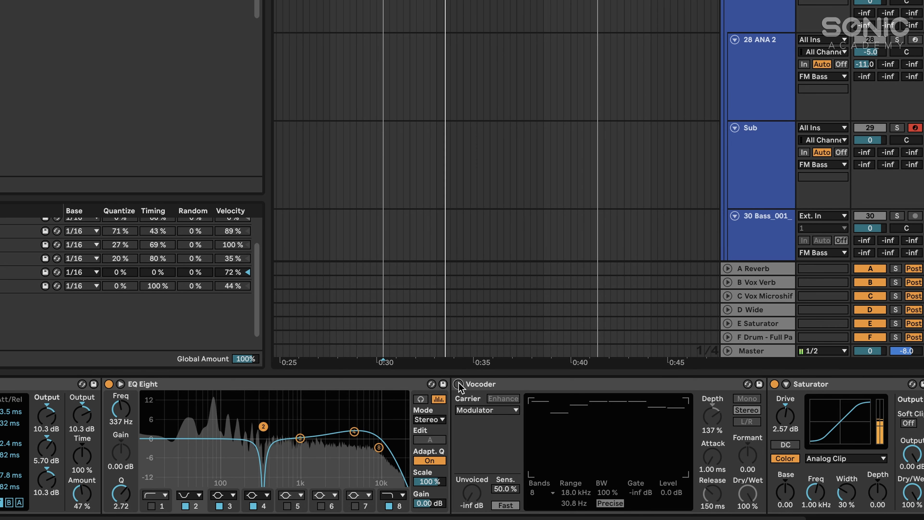
click(458, 384)
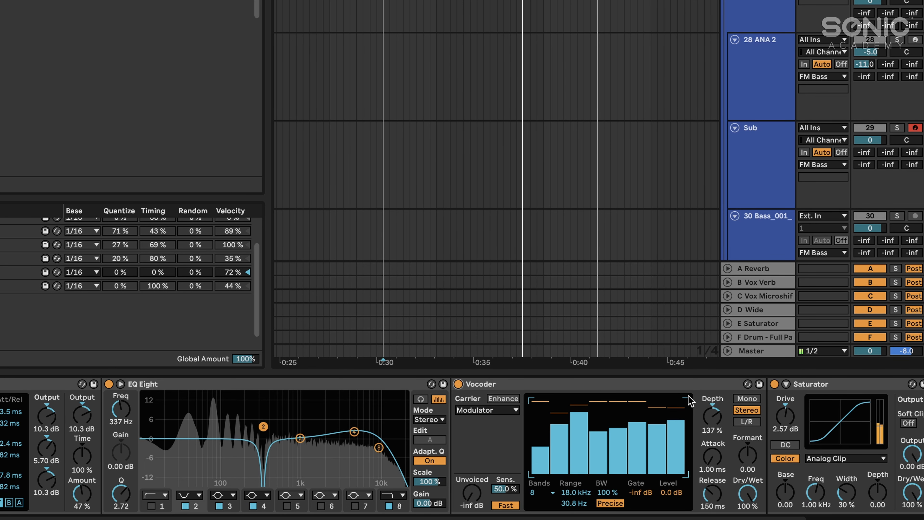
click(703, 386)
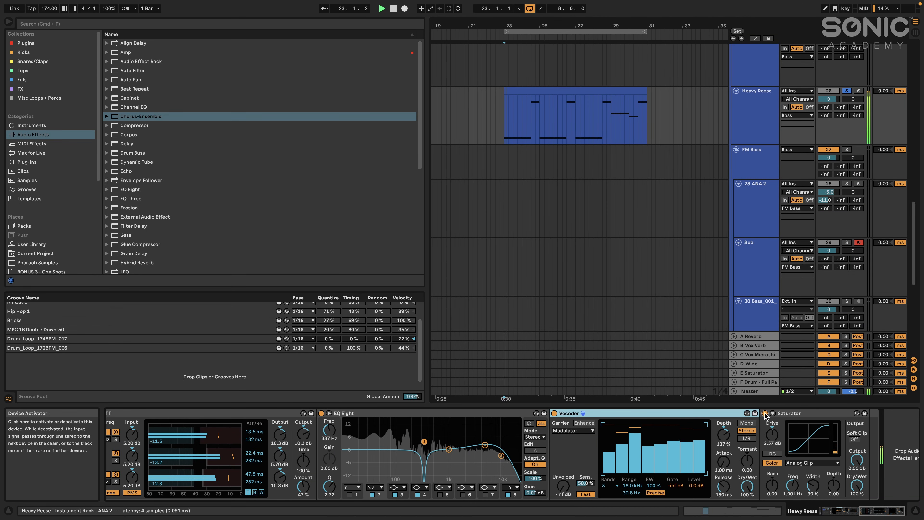
- Unsolo the Heavy Reese track and replay its clip
key(space)
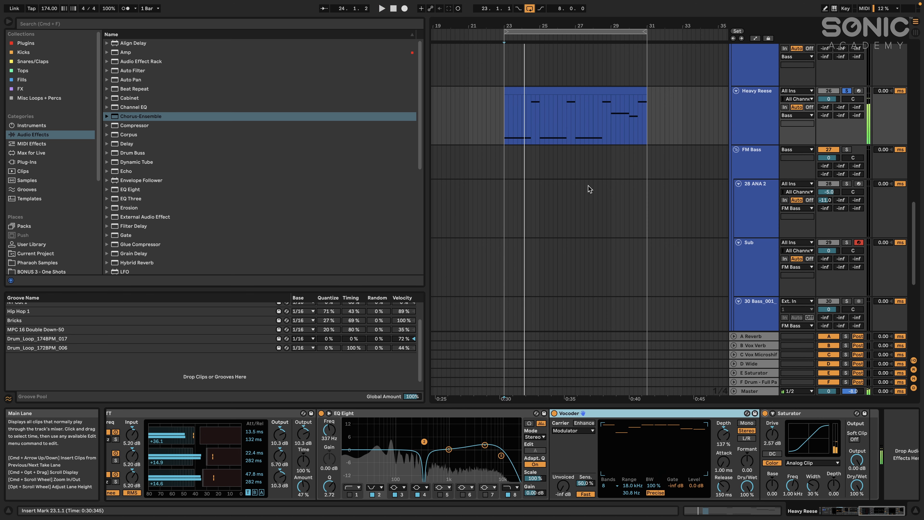
scroll(589, 189, down, 2)
key(space)
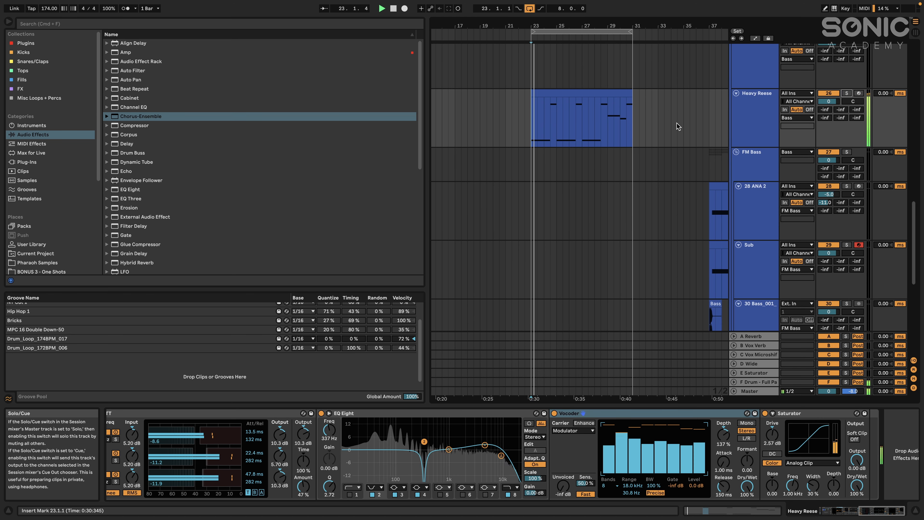
scroll(600, 140, up, 2)
scroll(600, 140, up, 1)
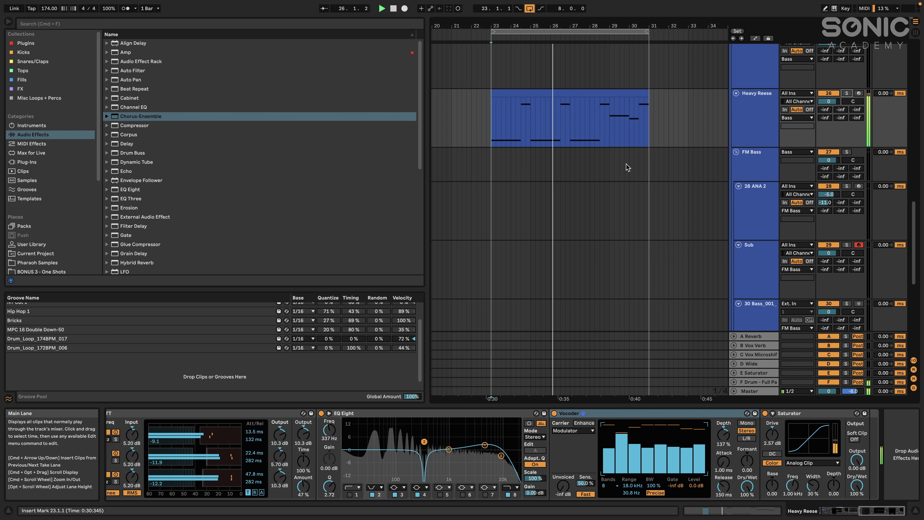
scroll(617, 136, right, 2)
scroll(618, 135, down, 1)
scroll(617, 135, down, 3)
scroll(617, 135, up, 2)
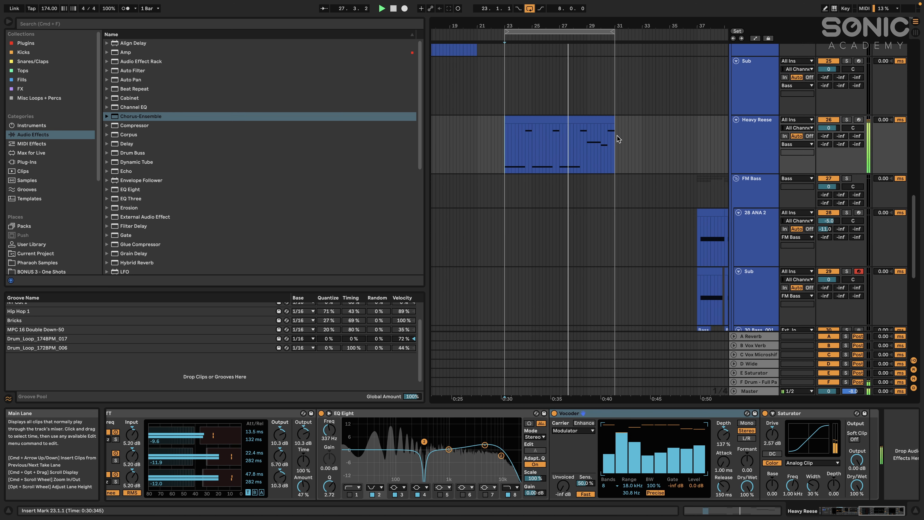
scroll(618, 136, up, 3)
scroll(617, 136, down, 3)
scroll(618, 135, up, 3)
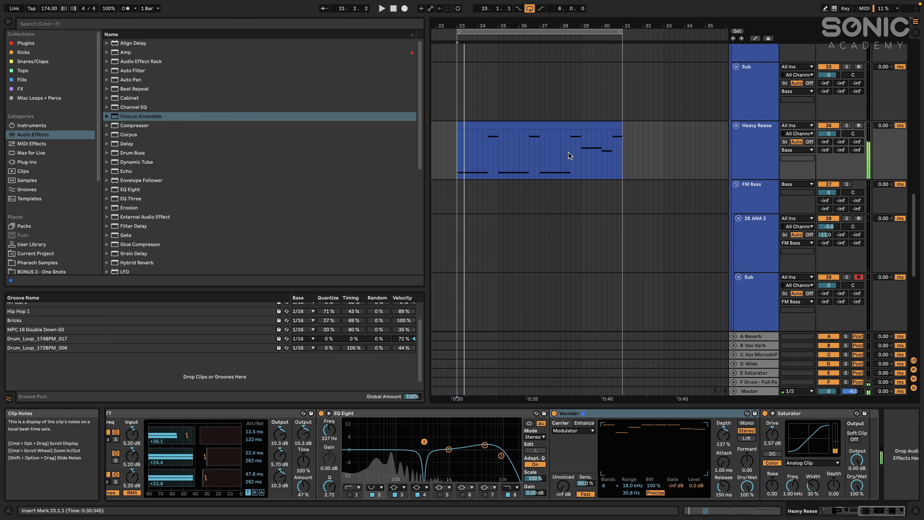
scroll(569, 152, down, 3)
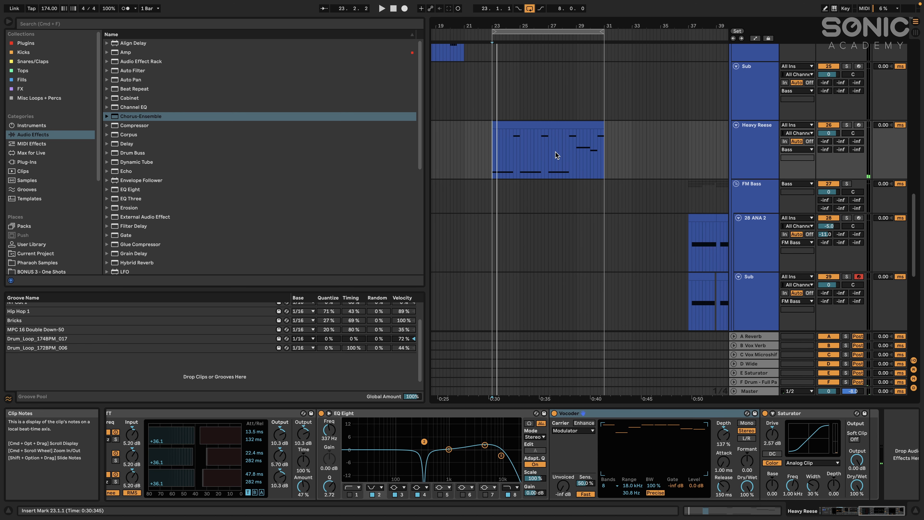